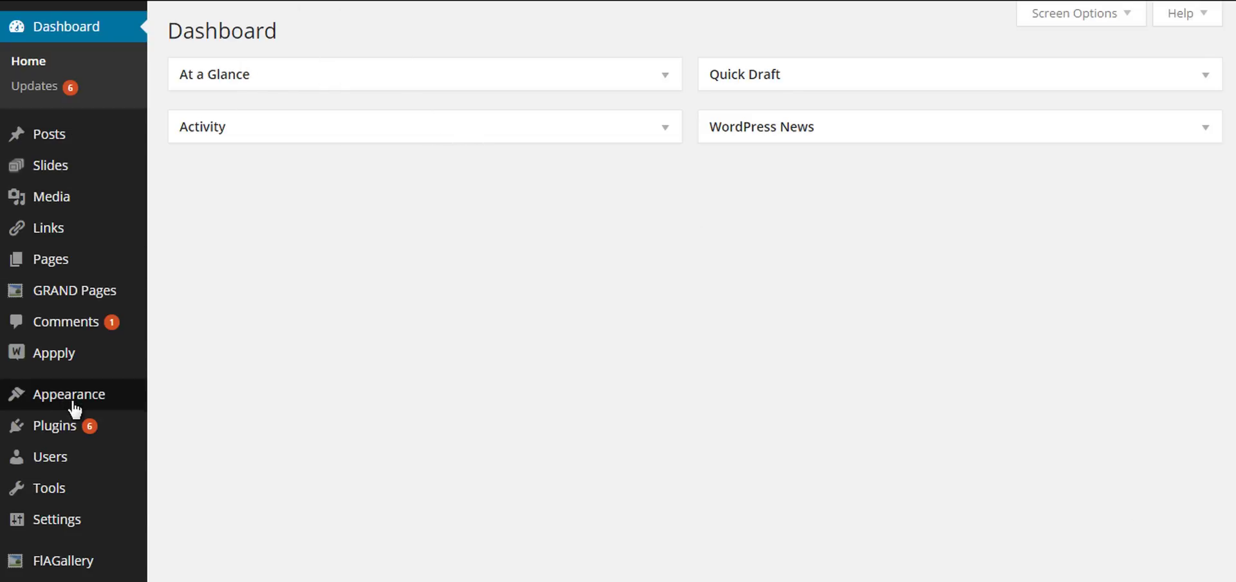
# Step: Open Appearance > Menus to show the main menu and its five pages
pyautogui.moveTo(73, 406)
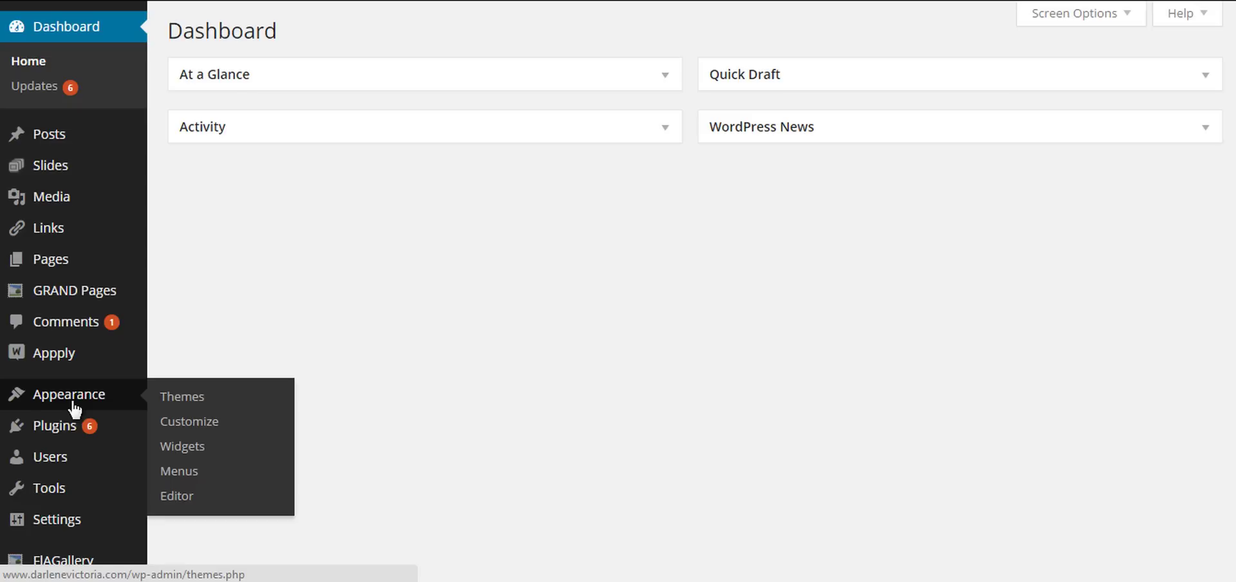
pyautogui.click(176, 473)
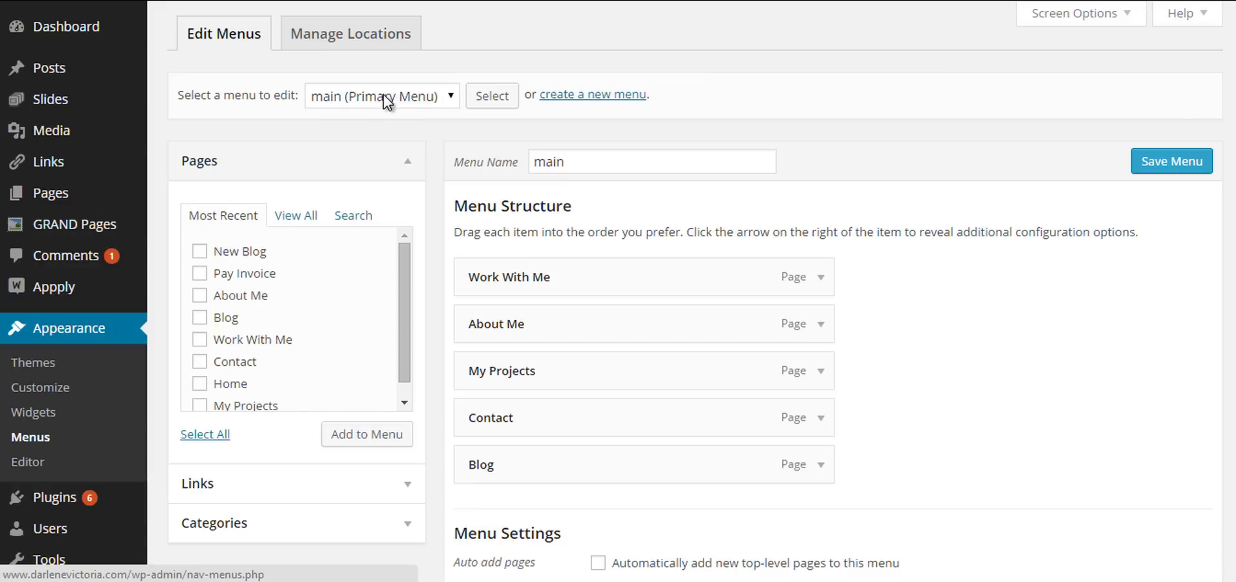
# Step: Bring up the blank new-menu form with an empty Menu Name field
pyautogui.click(570, 101)
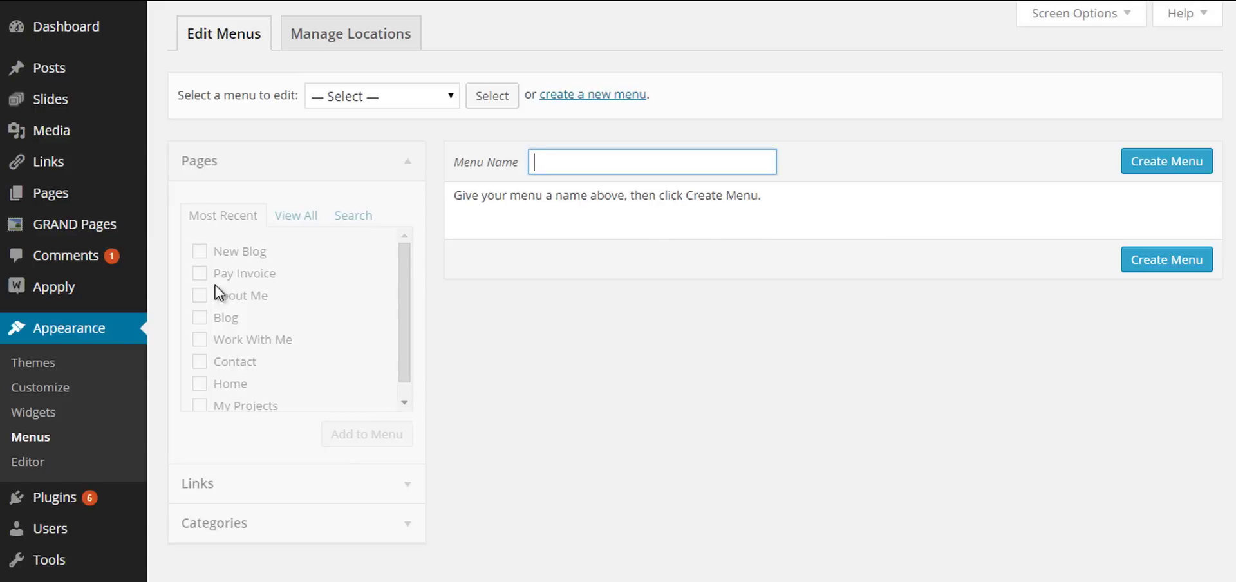
pyautogui.moveTo(68, 204)
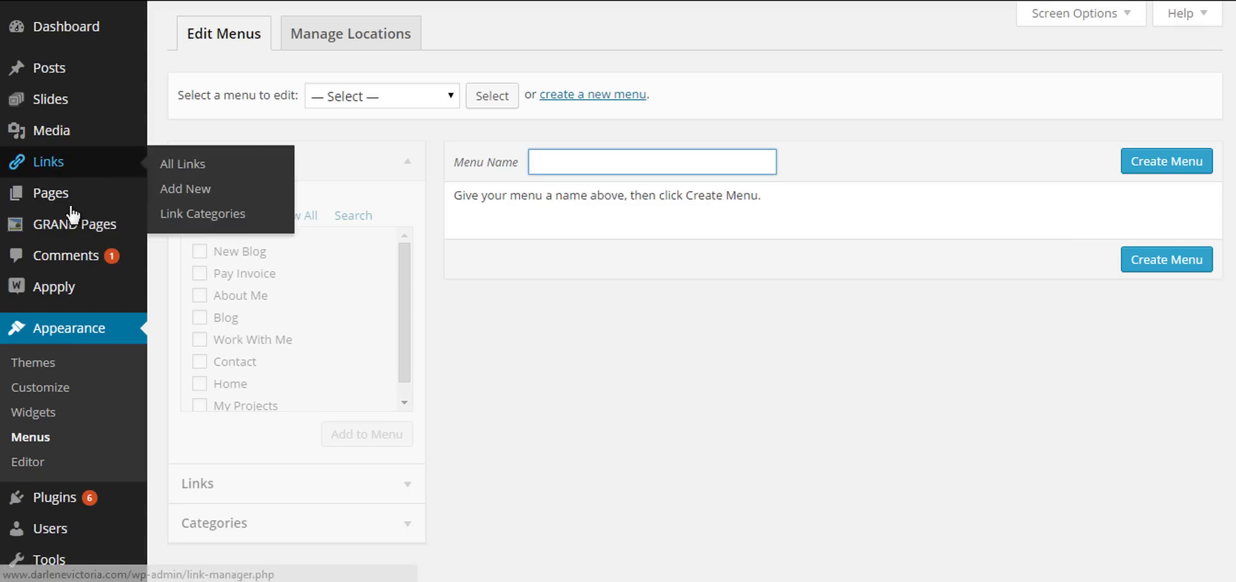
pyautogui.rightClick(66, 203)
pyautogui.press('Escape')
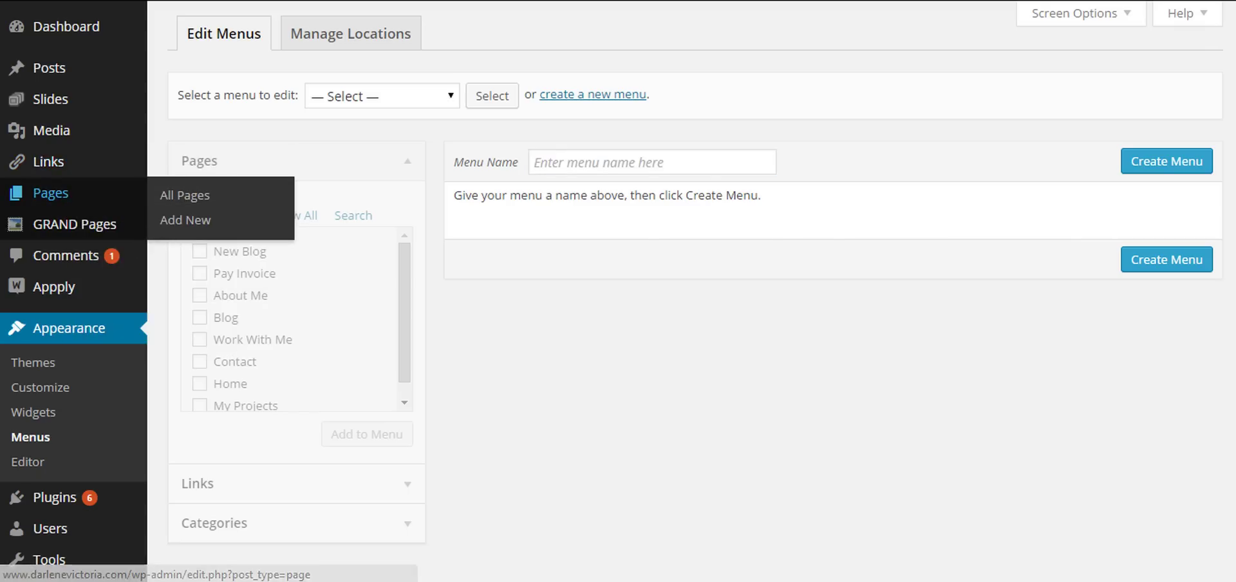
pyautogui.click(235, 197)
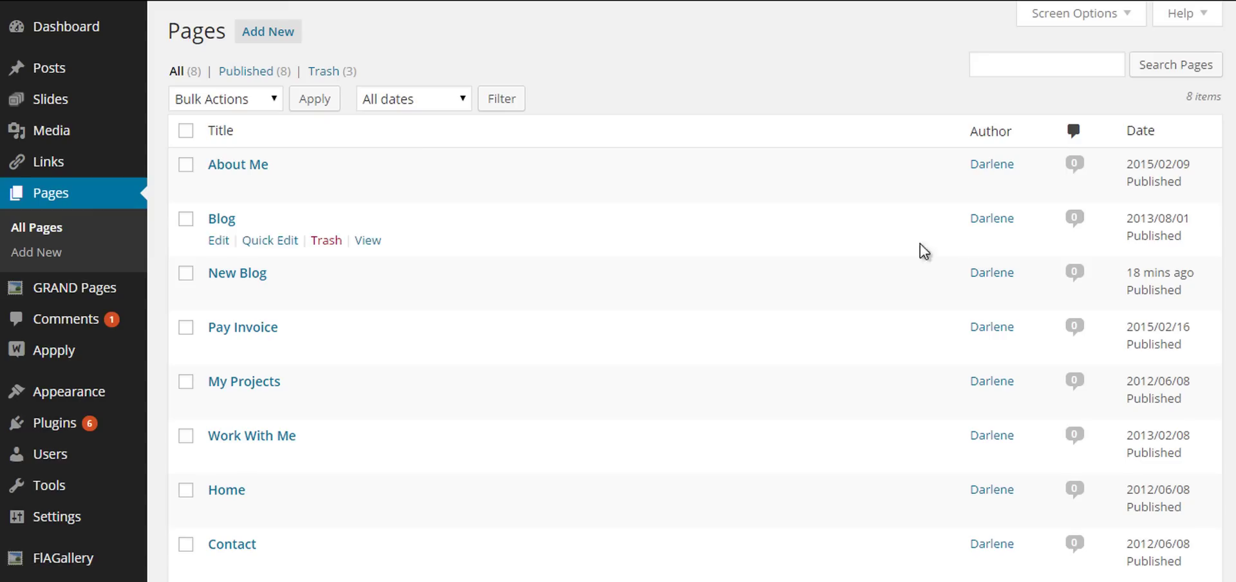
pyautogui.moveTo(239, 189)
pyautogui.scroll(-3, 240, 193)
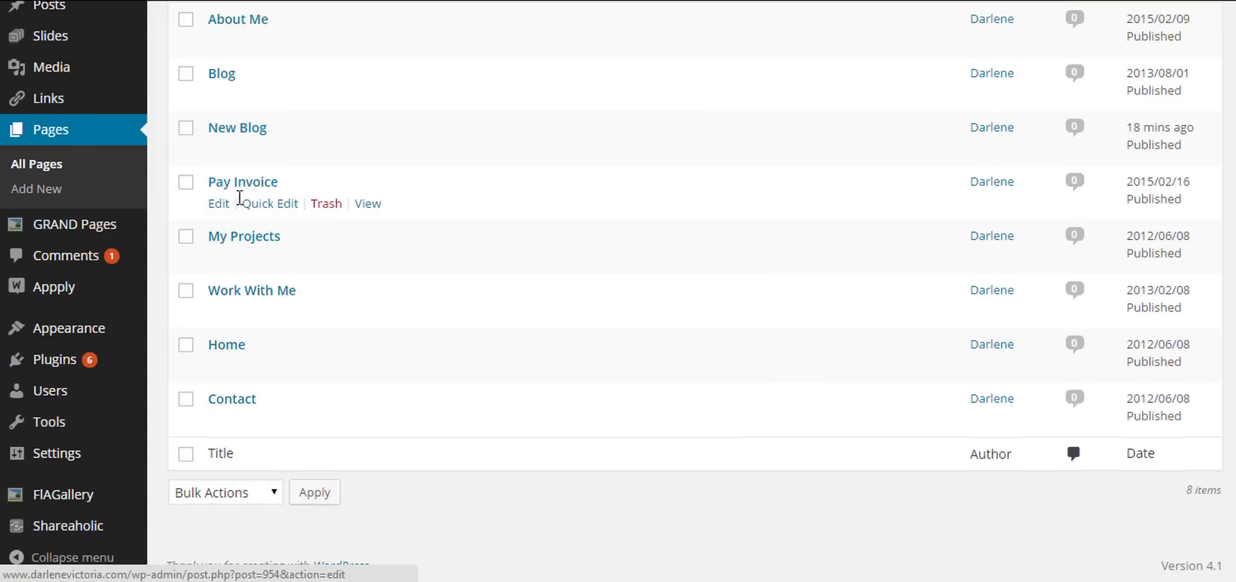
pyautogui.scroll(3, 240, 206)
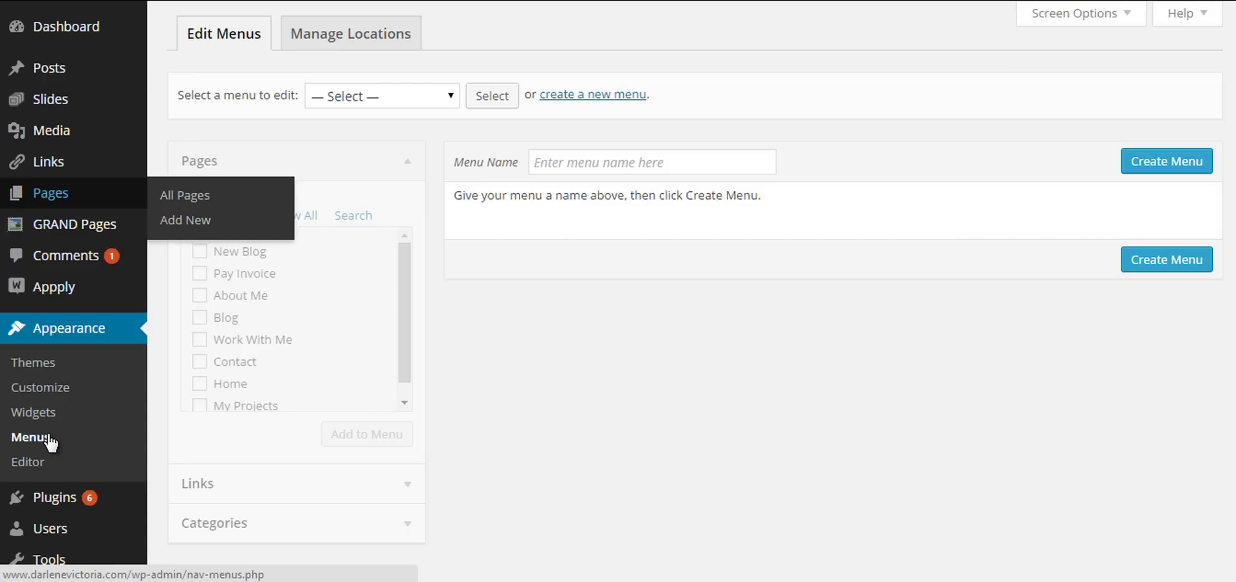
# Step: Go back to the Menus editor, start a new menu and enter 'My Menu' as its name
pyautogui.click(48, 438)
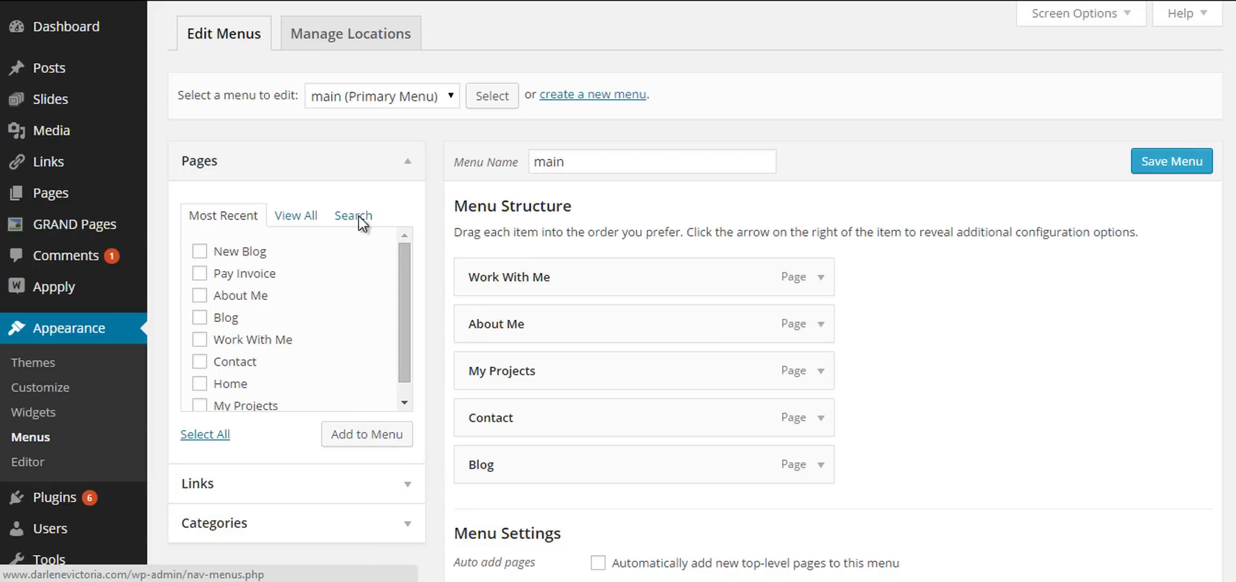
pyautogui.click(576, 97)
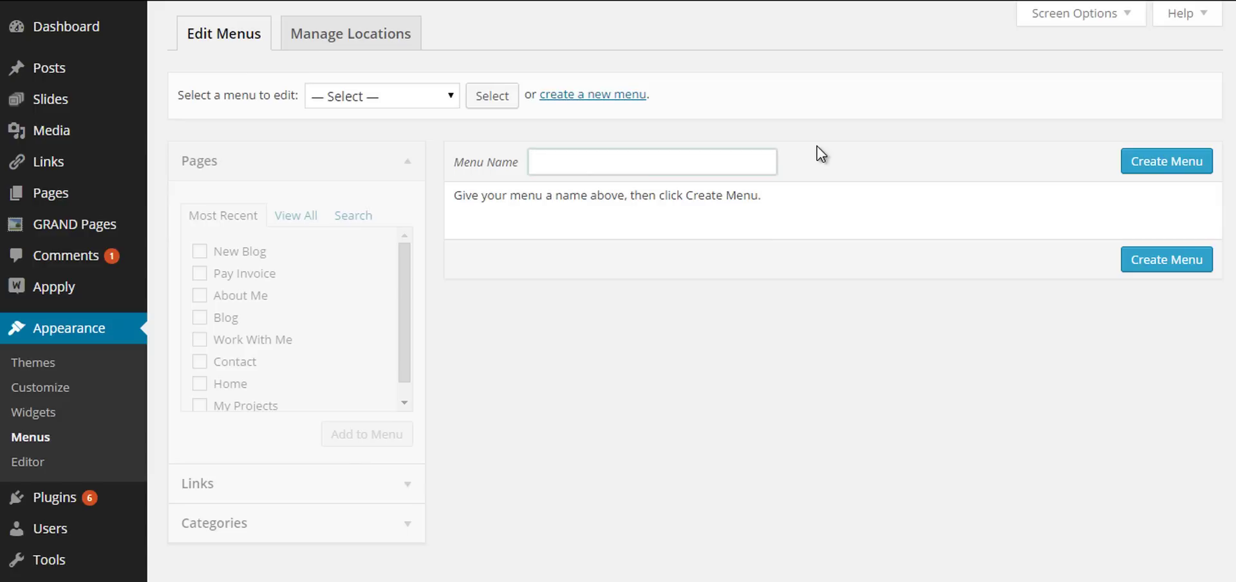
pyautogui.click(681, 162)
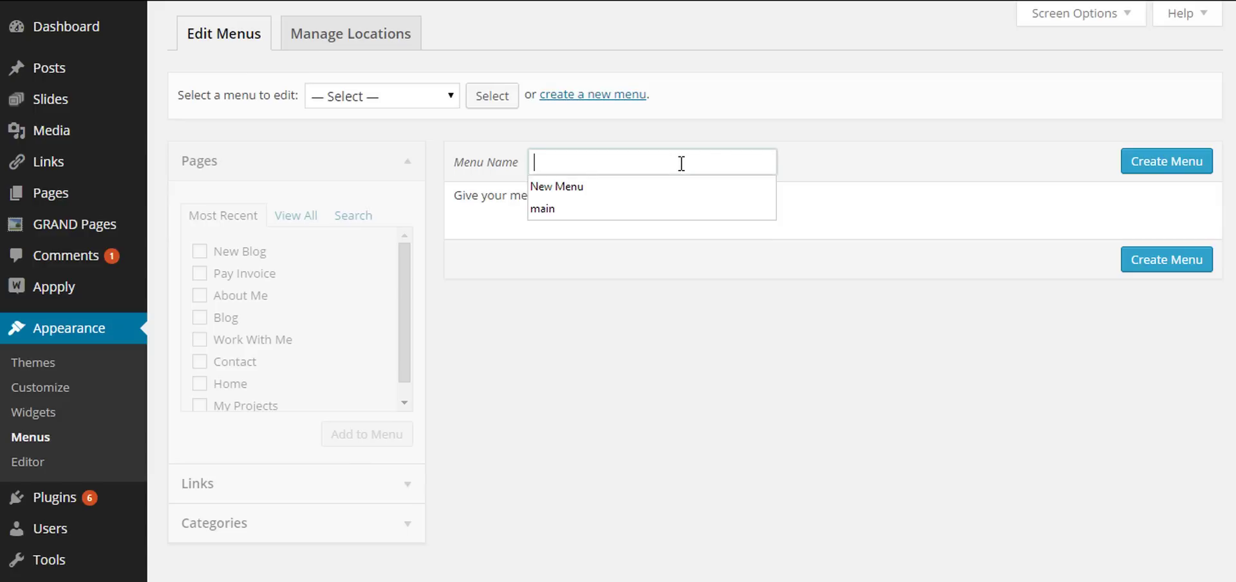
pyautogui.click(908, 110)
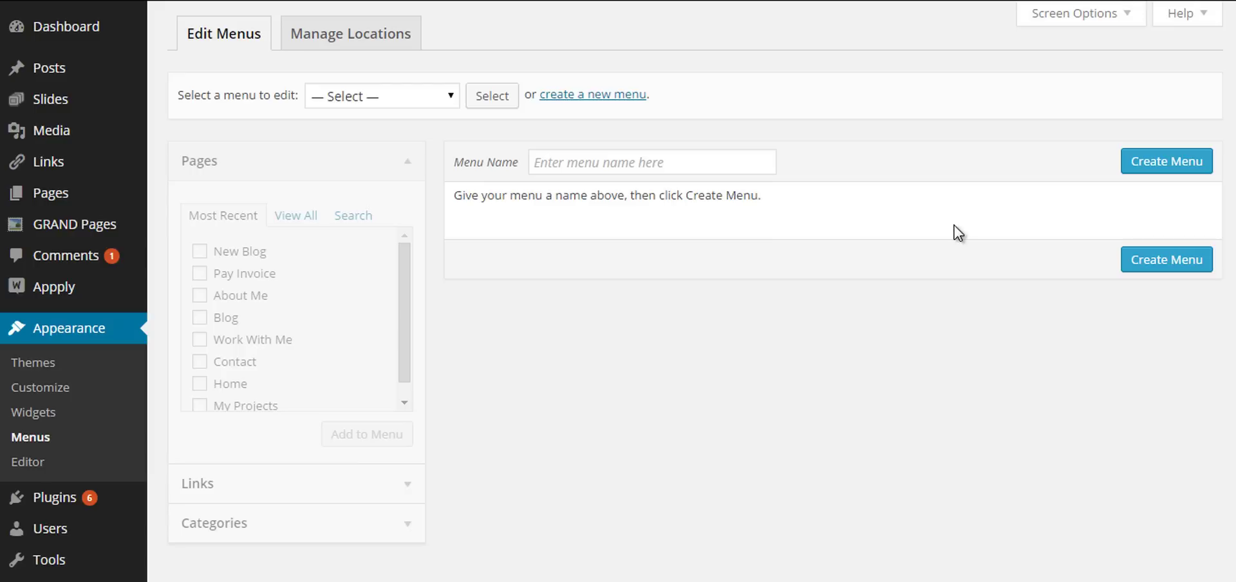
pyautogui.click(684, 162)
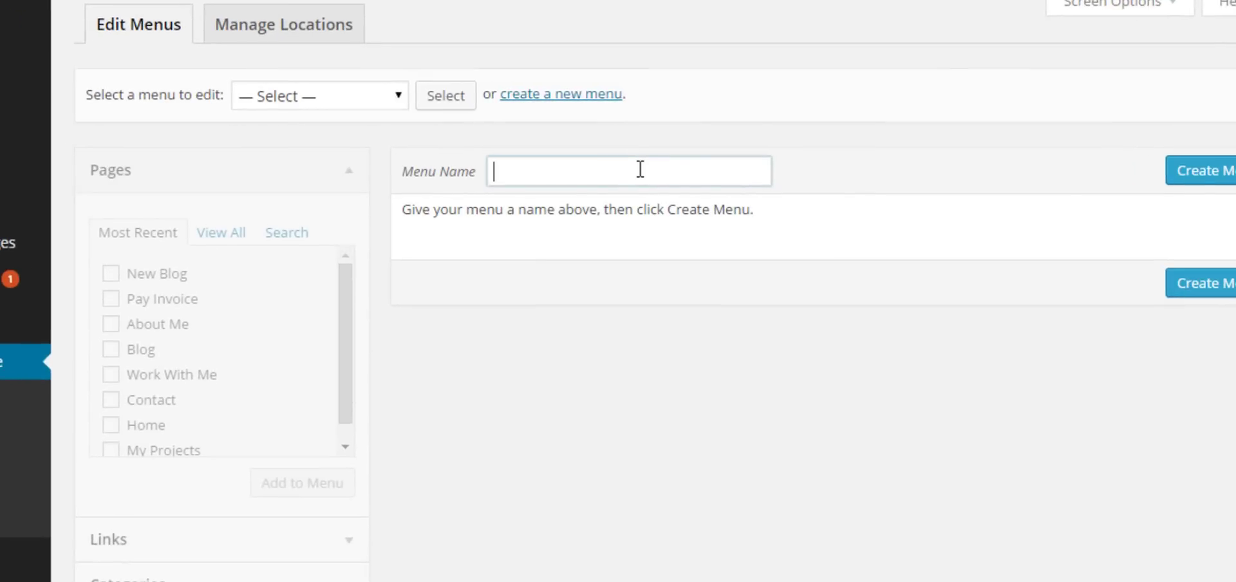
pyautogui.write('My Menu')
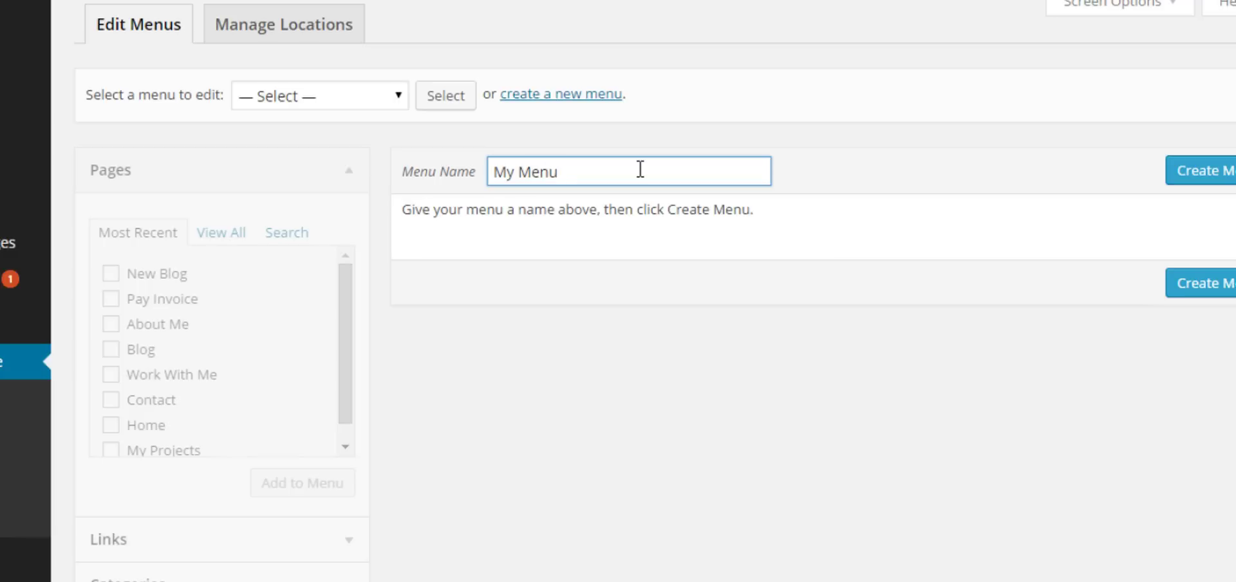
# Step: Create the menu 'My Menu' so it opens empty in the editor
pyautogui.click(1220, 175)
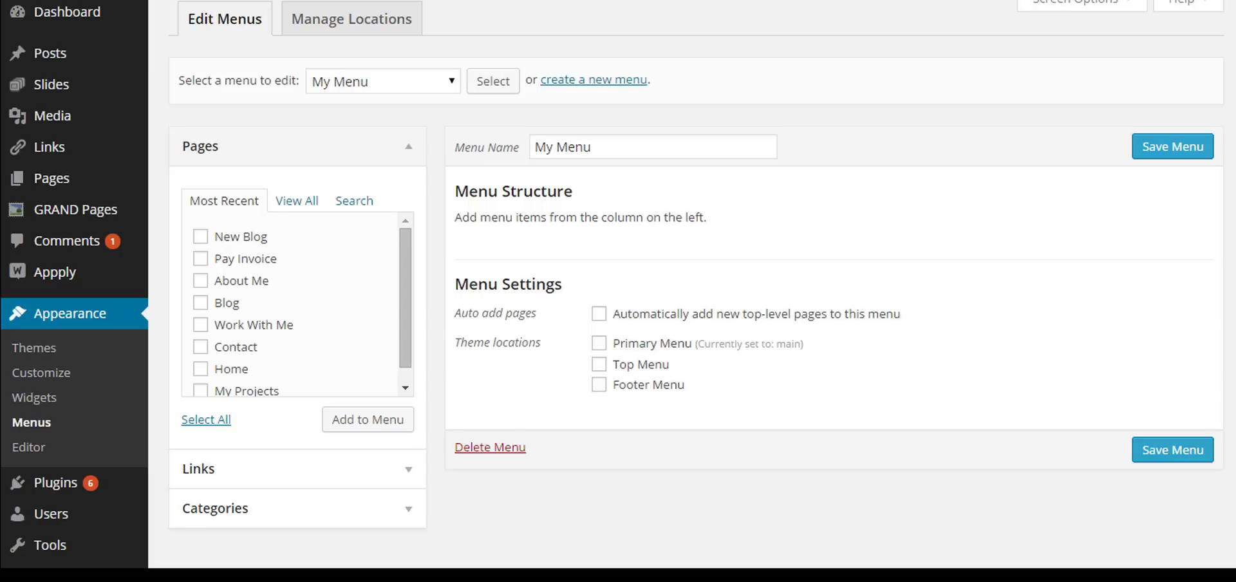
# Step: Assign My Menu to the Primary Menu theme location and save it
pyautogui.click(598, 348)
pyautogui.moveTo(804, 346); pyautogui.dragTo(698, 348)
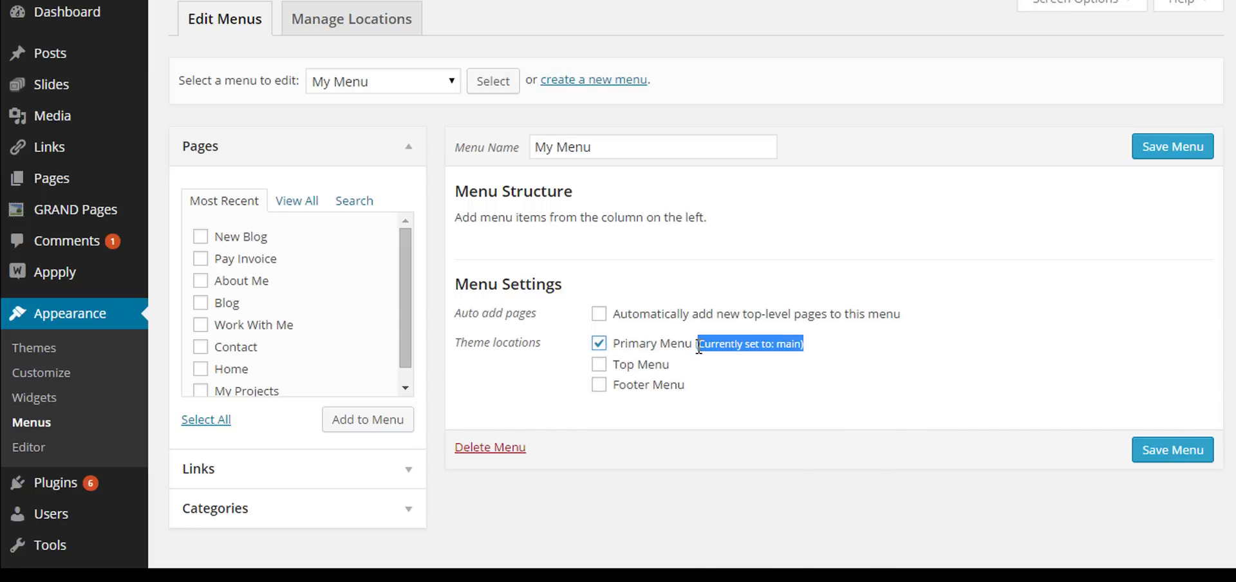
pyautogui.click(798, 386)
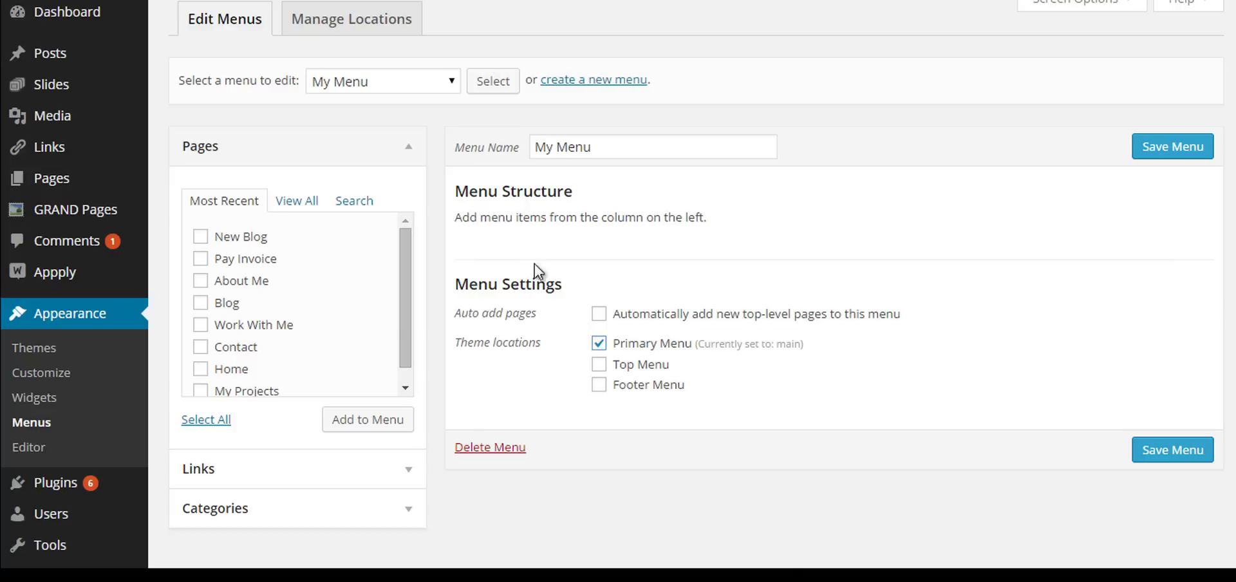
pyautogui.click(436, 84)
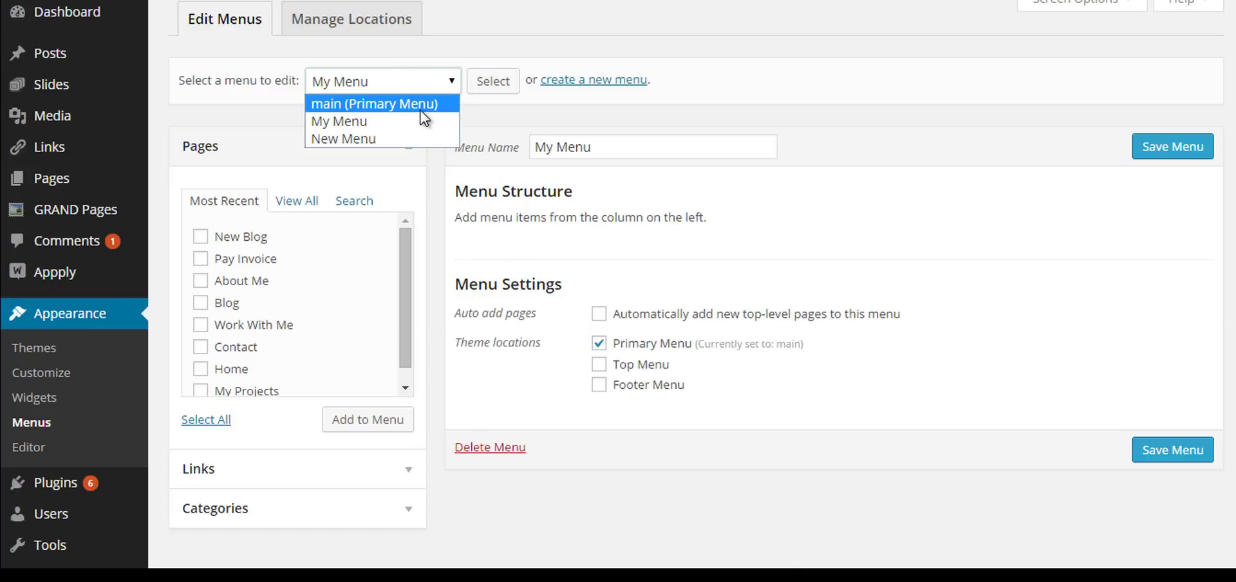
pyautogui.click(803, 69)
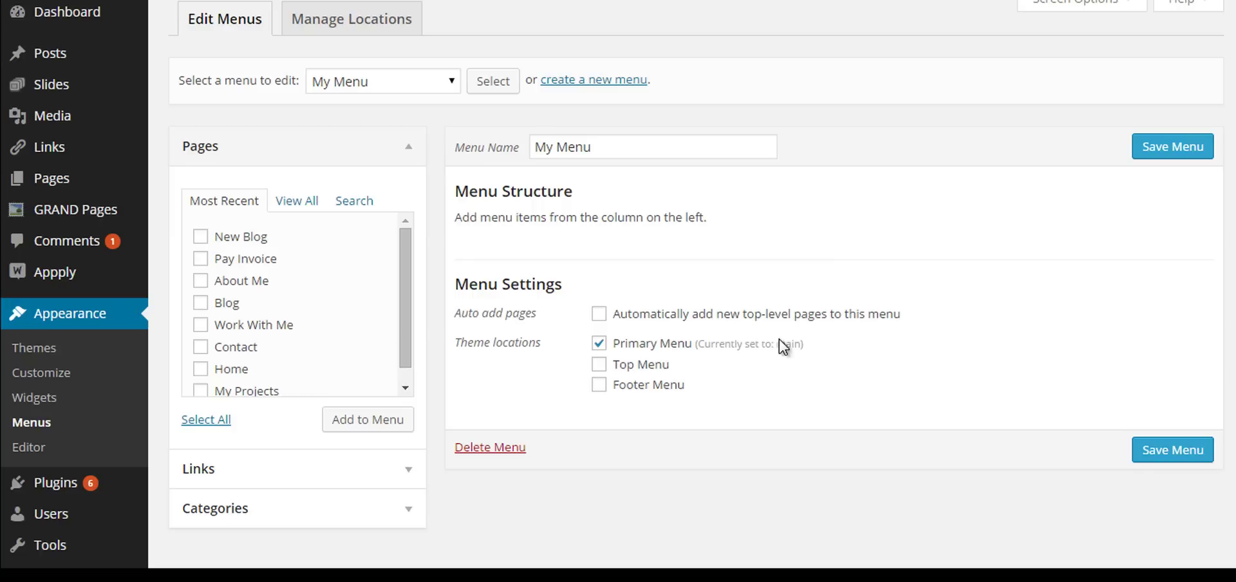
pyautogui.click(1142, 444)
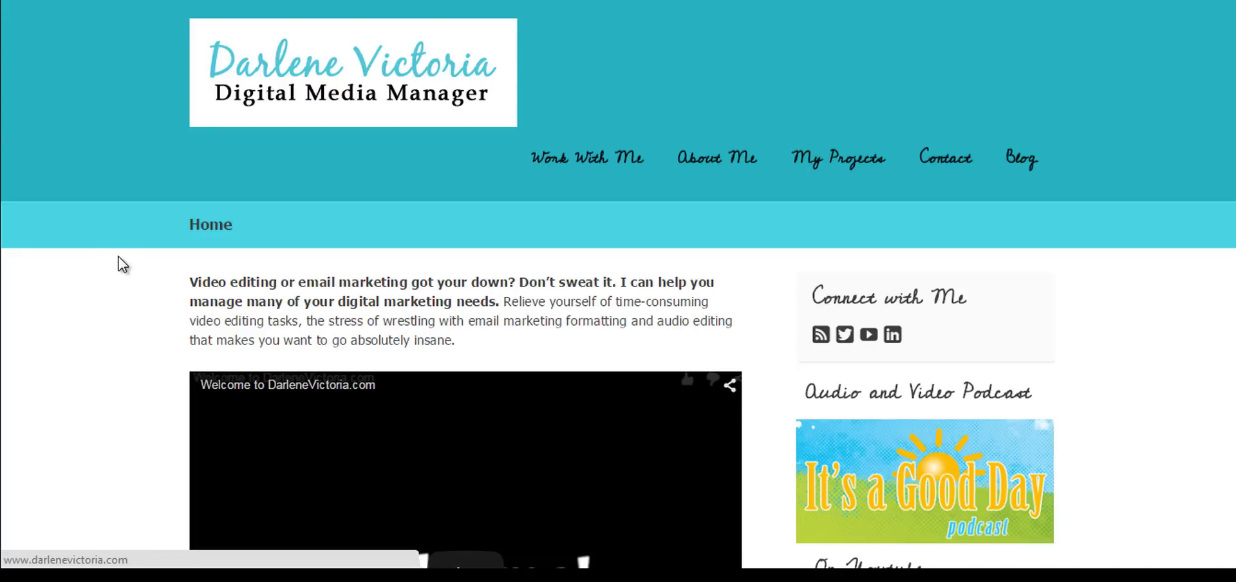
# Step: Return to the Menus editor with My Menu open
pyautogui.click(97, 251)
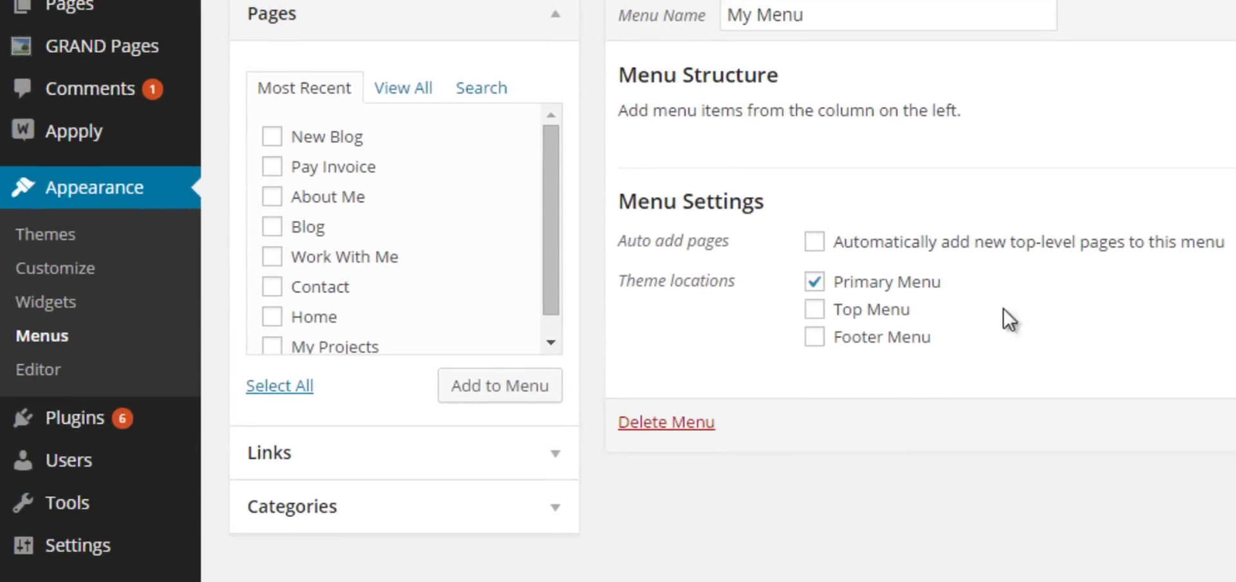
# Step: Add the Contact page, then the About Me page (found by searching 'About'), to My Menu
pyautogui.click(316, 298)
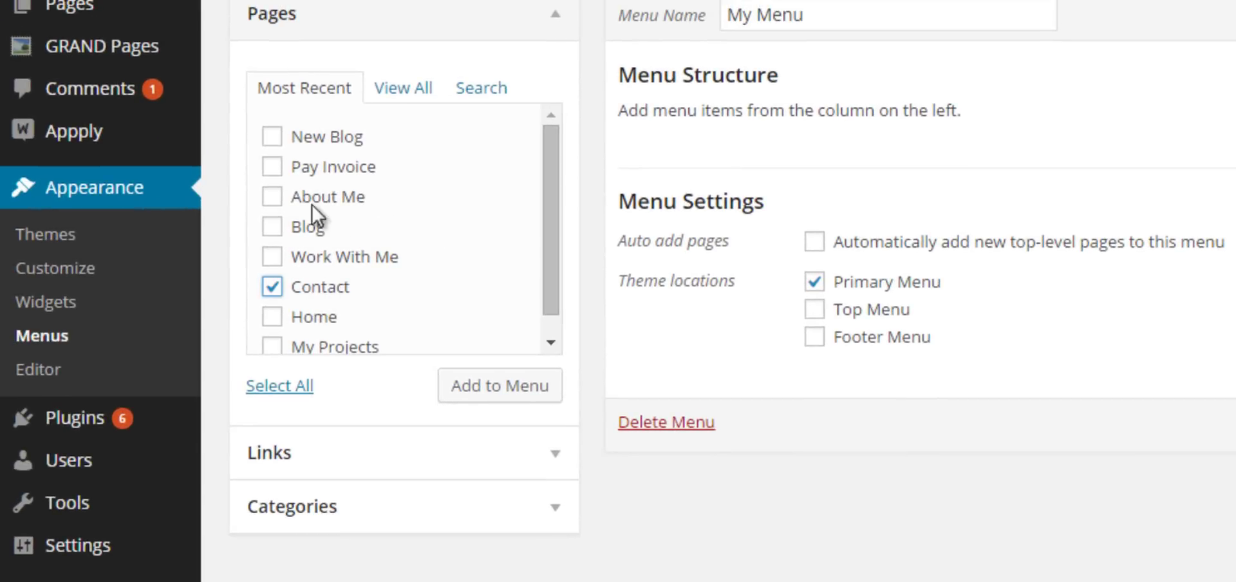
pyautogui.click(529, 402)
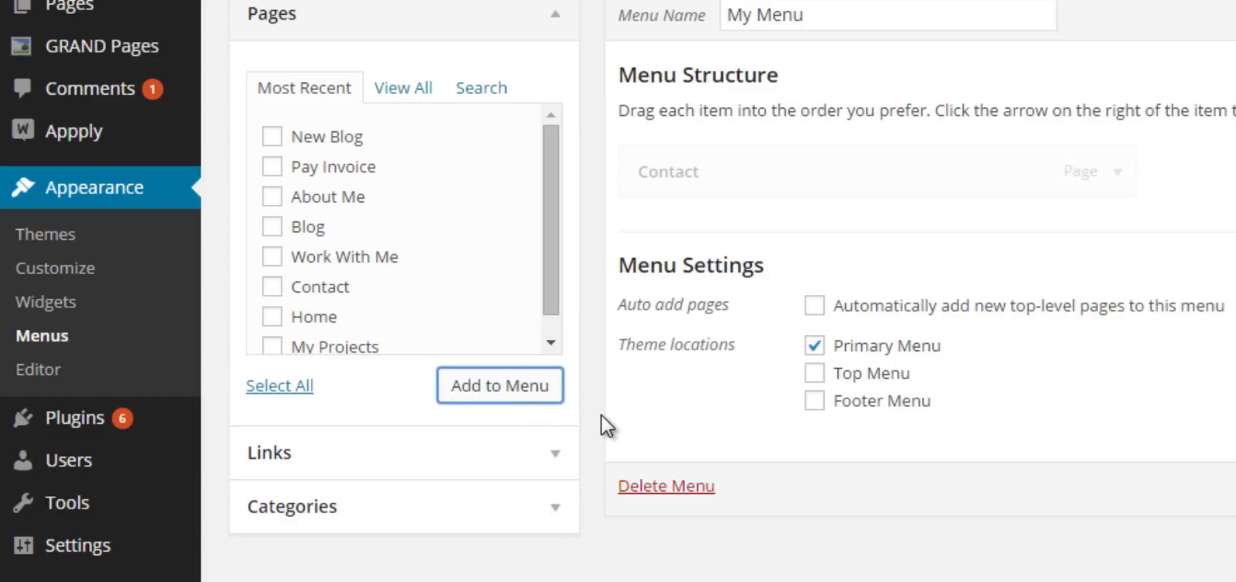
pyautogui.click(484, 90)
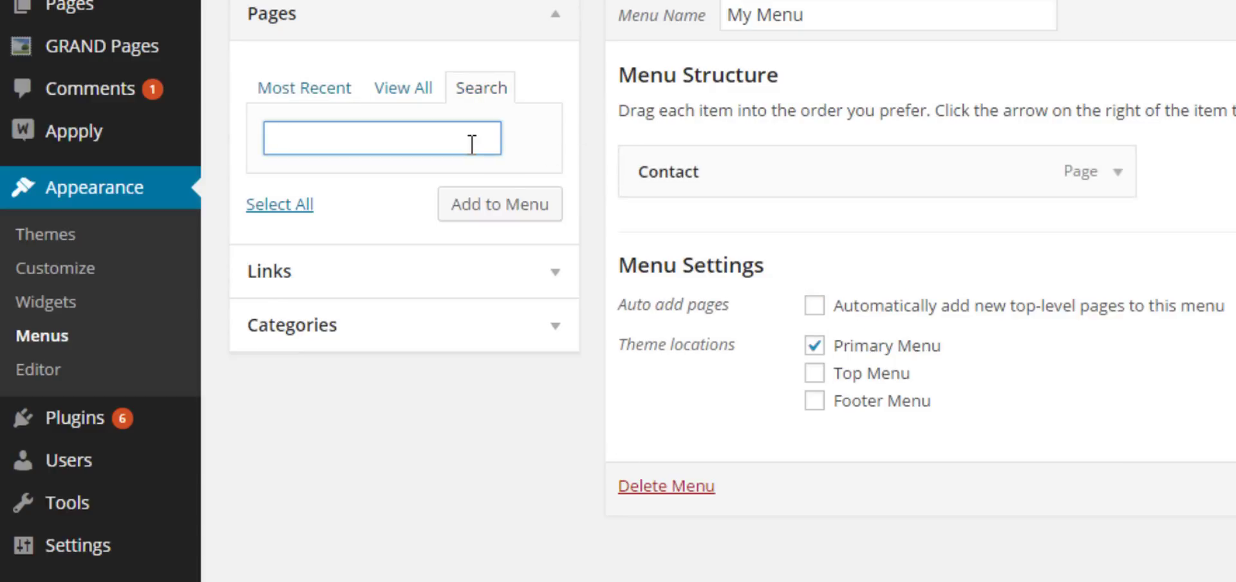
pyautogui.write('About')
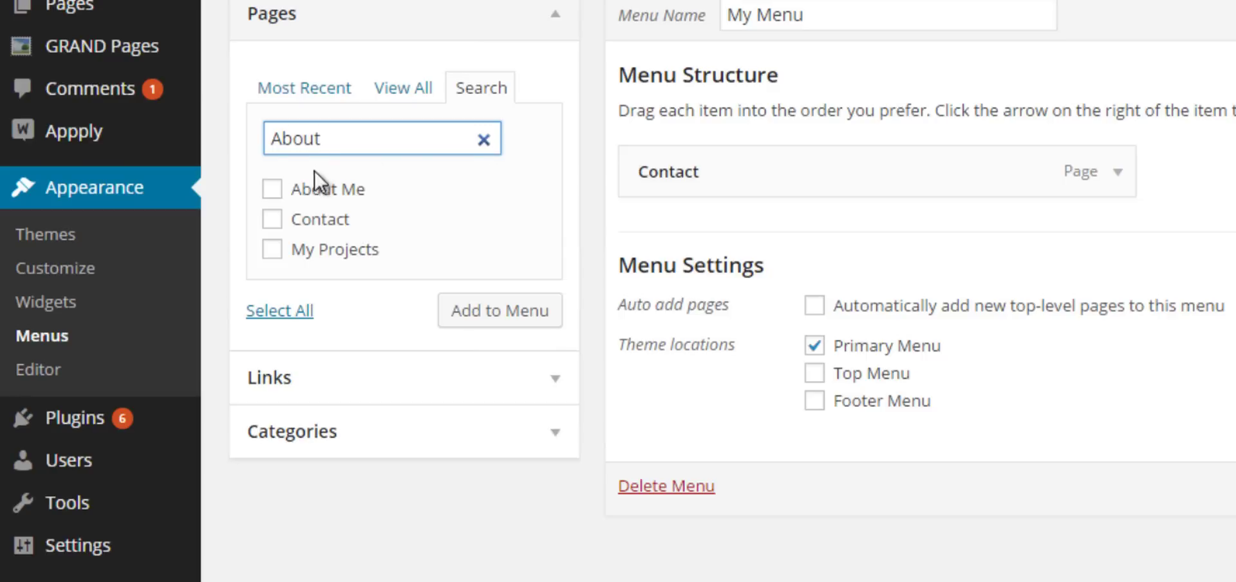
pyautogui.click(272, 190)
pyautogui.click(511, 315)
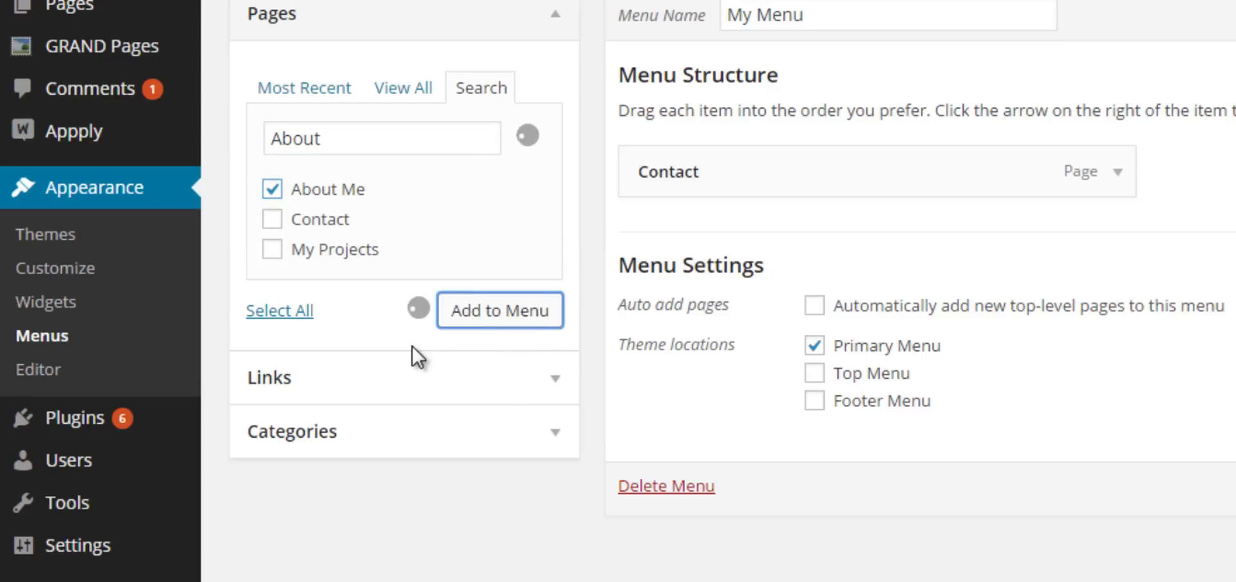
pyautogui.click(559, 399)
pyautogui.click(470, 163)
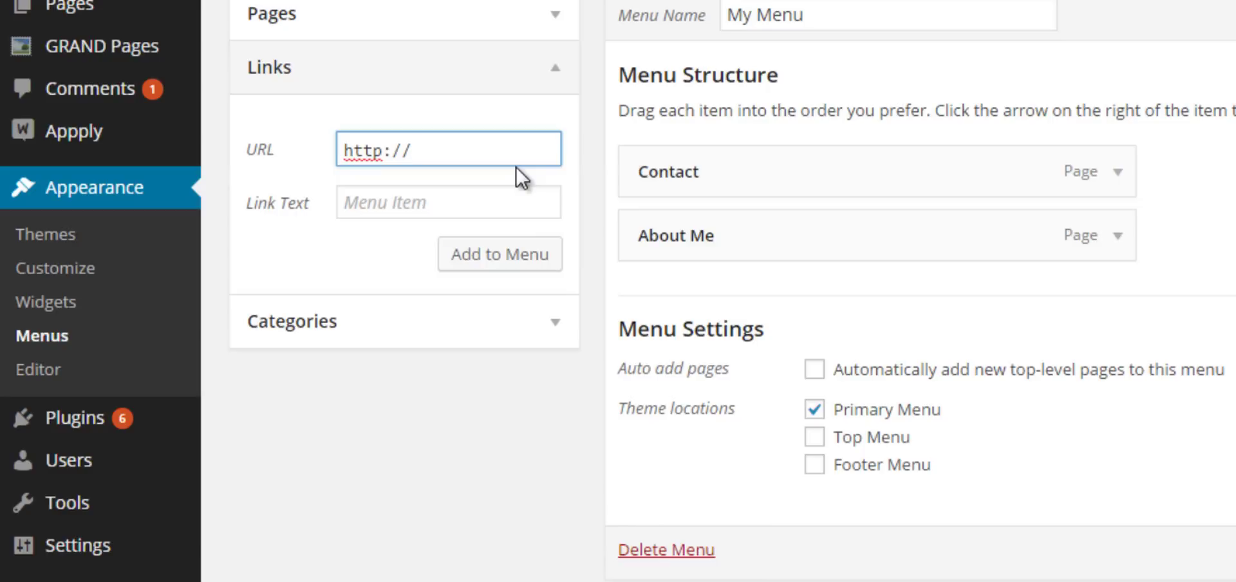
# Step: Add a custom link to the YouTube channel URL, labelled 'YouTube Channel', to My Menu
pyautogui.write('youtube.com/')
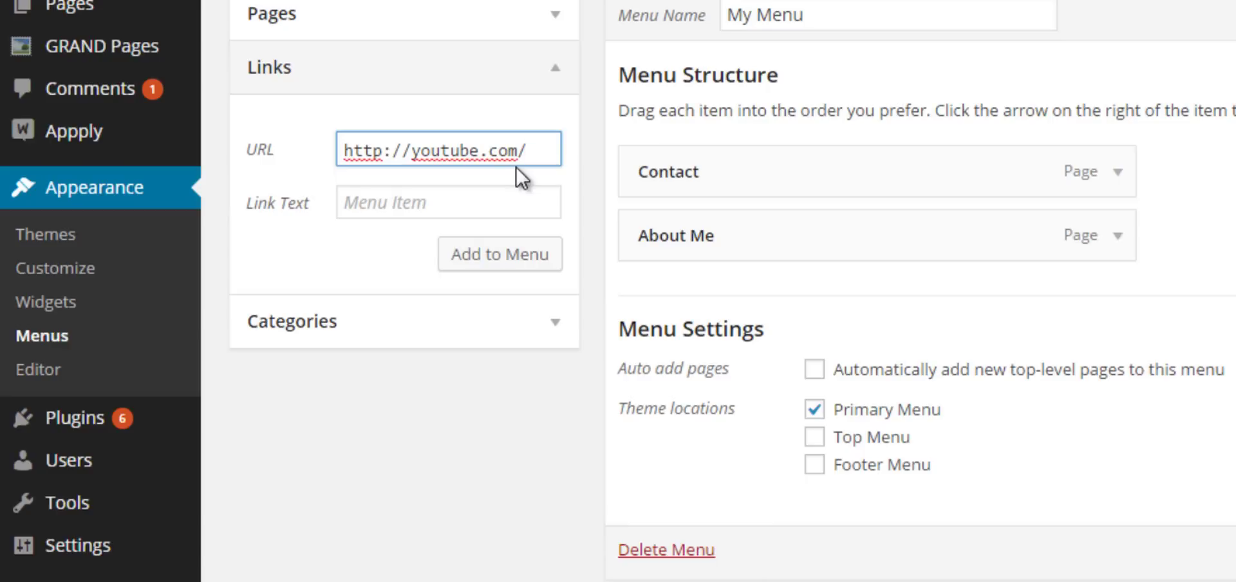
pyautogui.write('darlenevictoria')
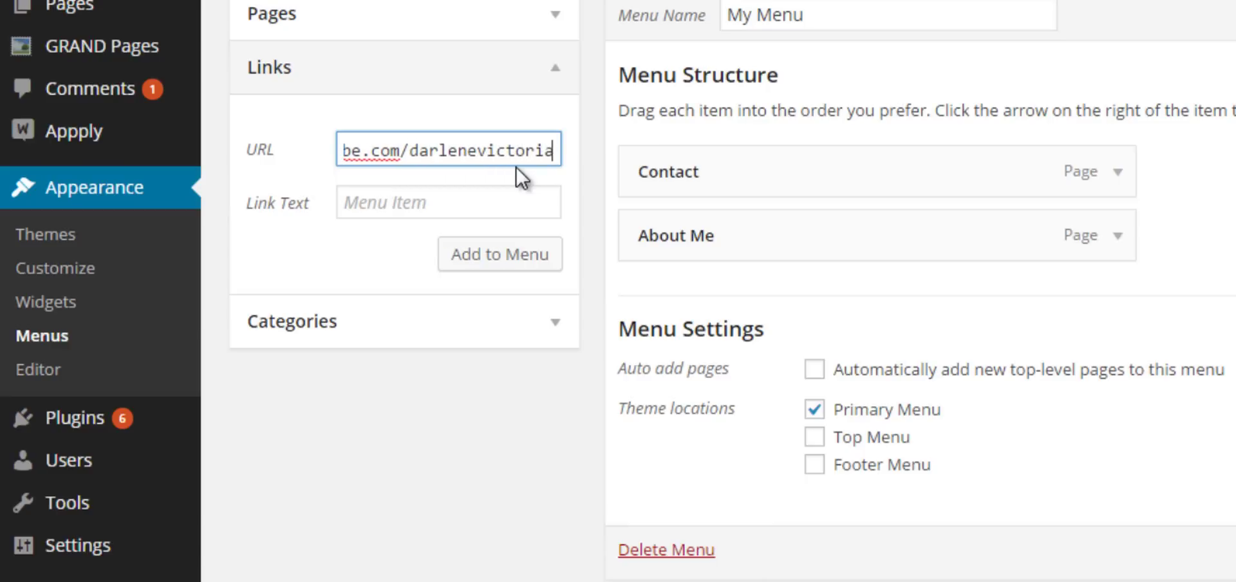
pyautogui.click(489, 207)
pyautogui.write('On')
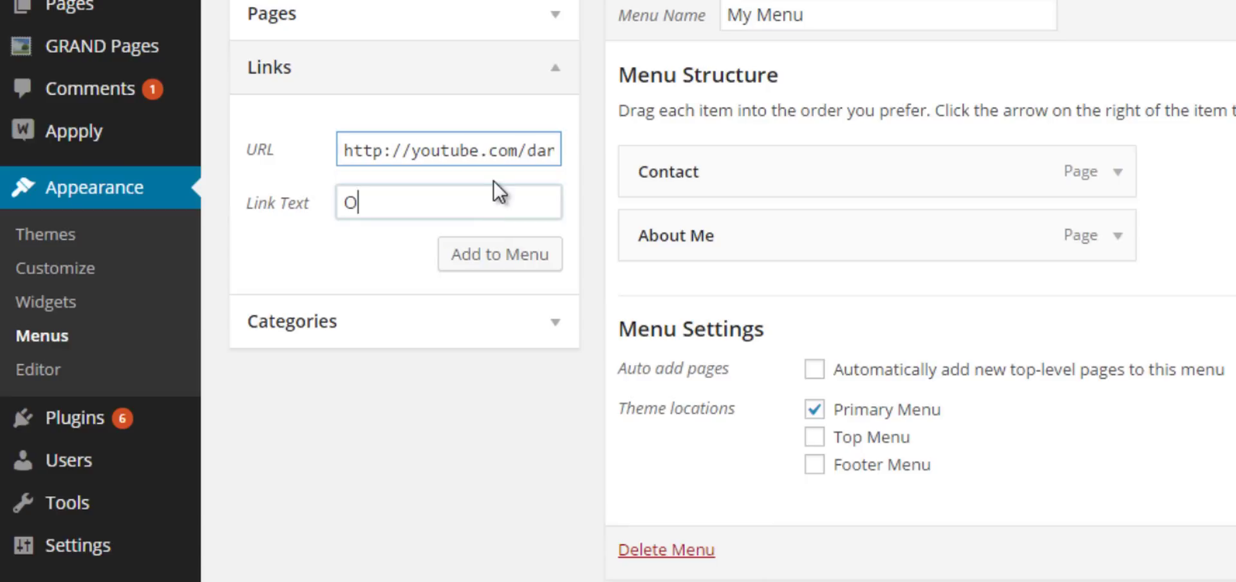
pyautogui.press('BackSpace')
pyautogui.press('BackSpace')
pyautogui.press('BackSpace')
pyautogui.write('YouTube chann')
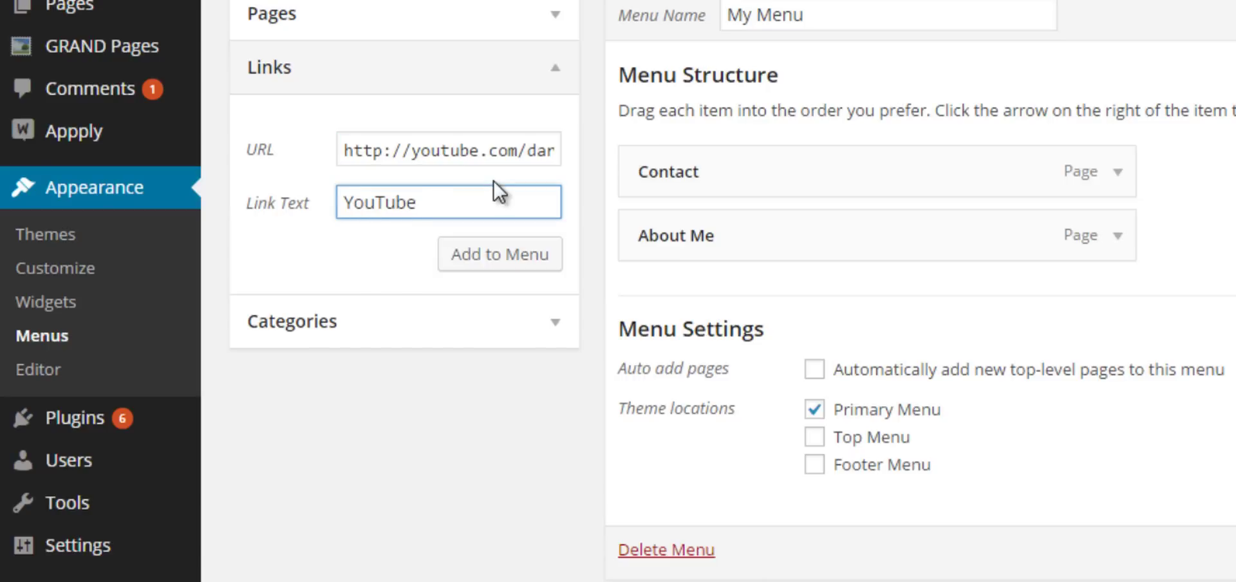
pyautogui.press('BackSpace')
pyautogui.press('BackSpace')
pyautogui.press('BackSpace')
pyautogui.press('BackSpace')
pyautogui.press('BackSpace')
pyautogui.write('Channel')
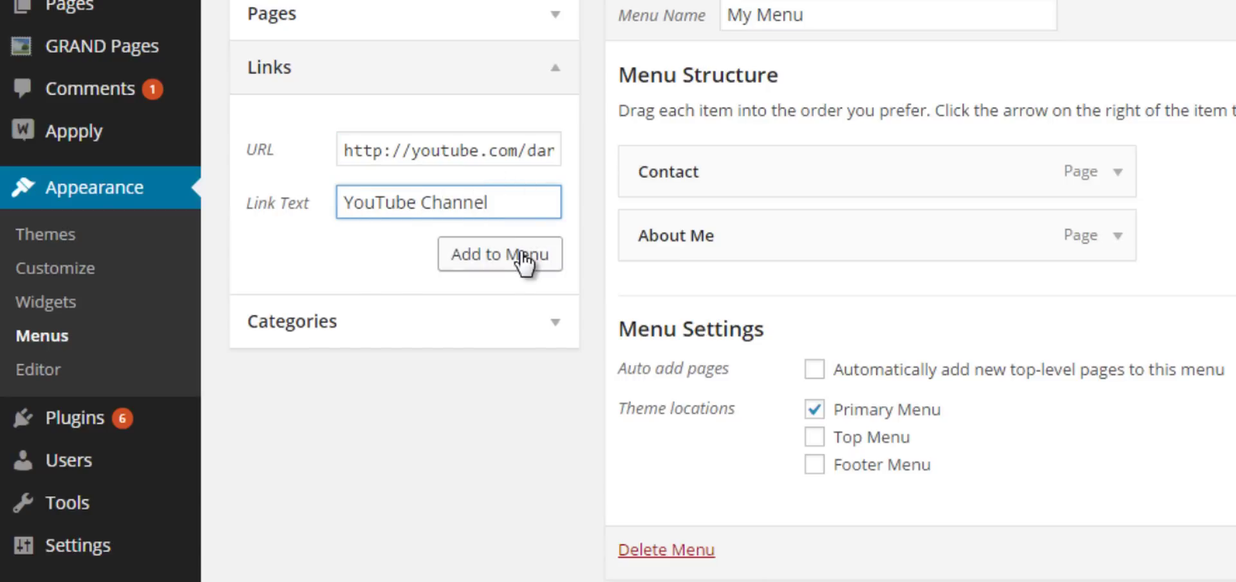
pyautogui.click(523, 255)
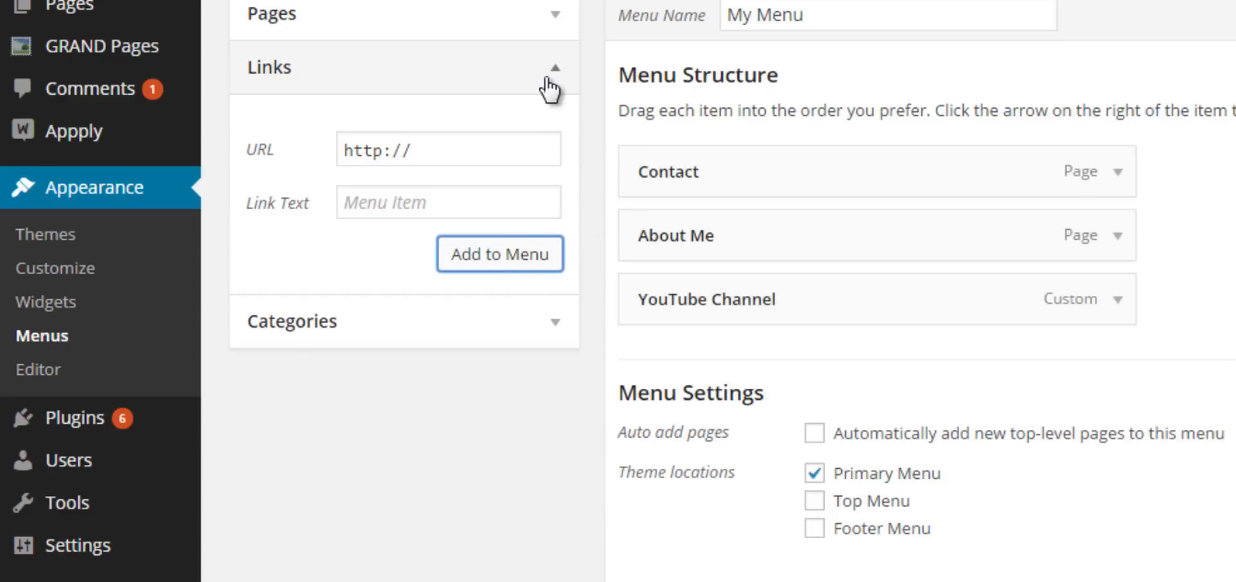
pyautogui.click(553, 81)
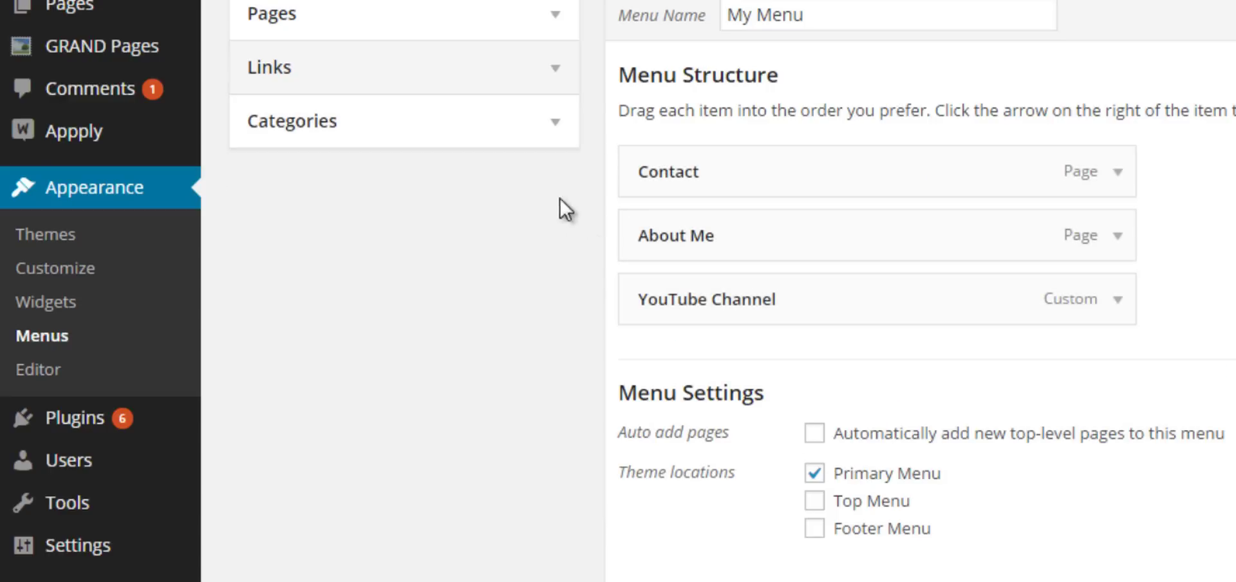
# Step: Add only the Writing Prompts category, picked from the full category list, to the end of My Menu
pyautogui.click(477, 147)
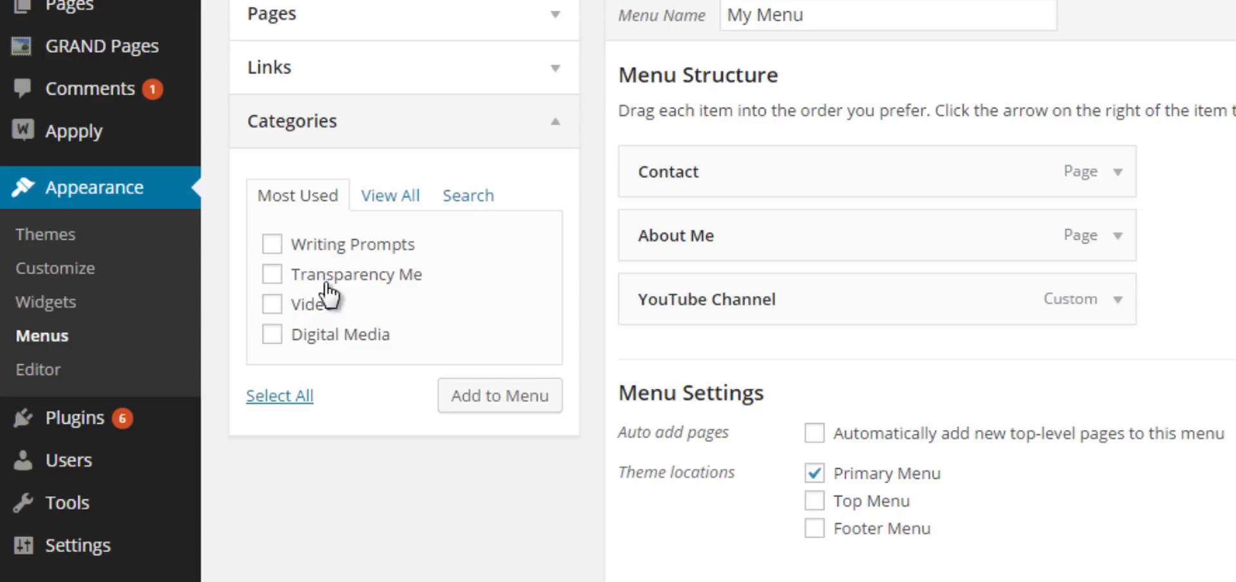
pyautogui.click(394, 204)
pyautogui.scroll(-2, 481, 272)
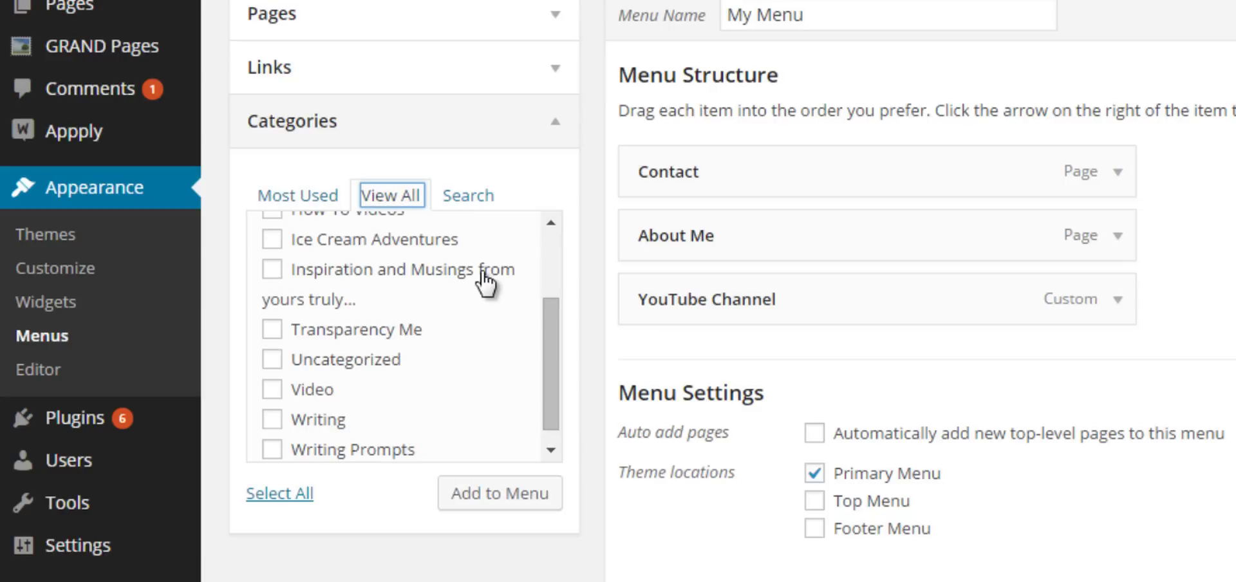
pyautogui.scroll(-2, 480, 269)
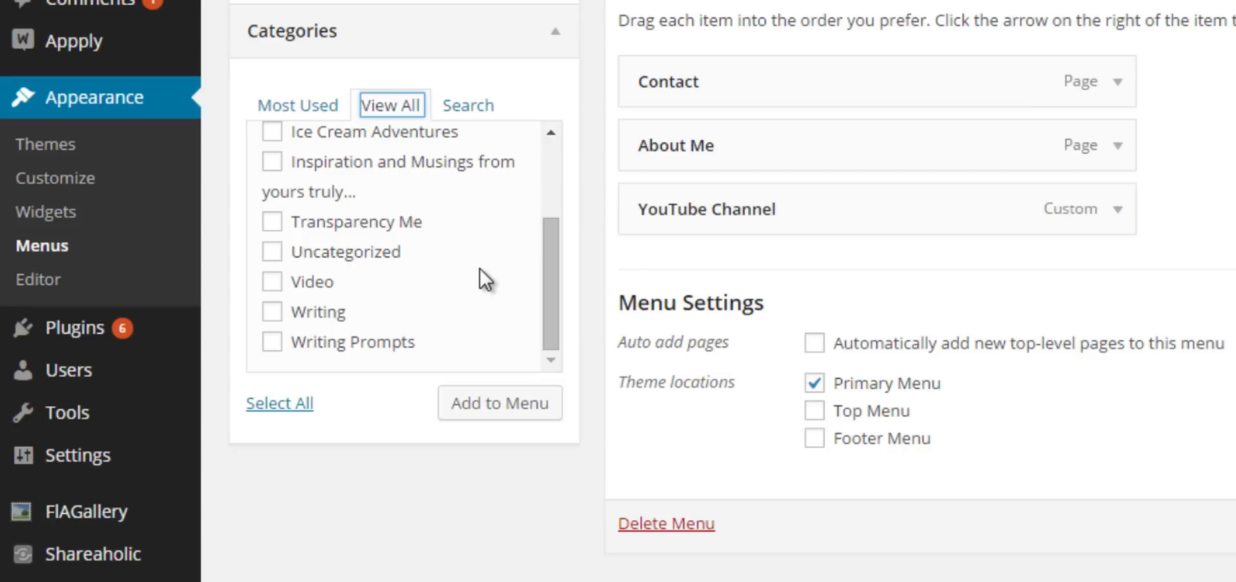
pyautogui.click(341, 336)
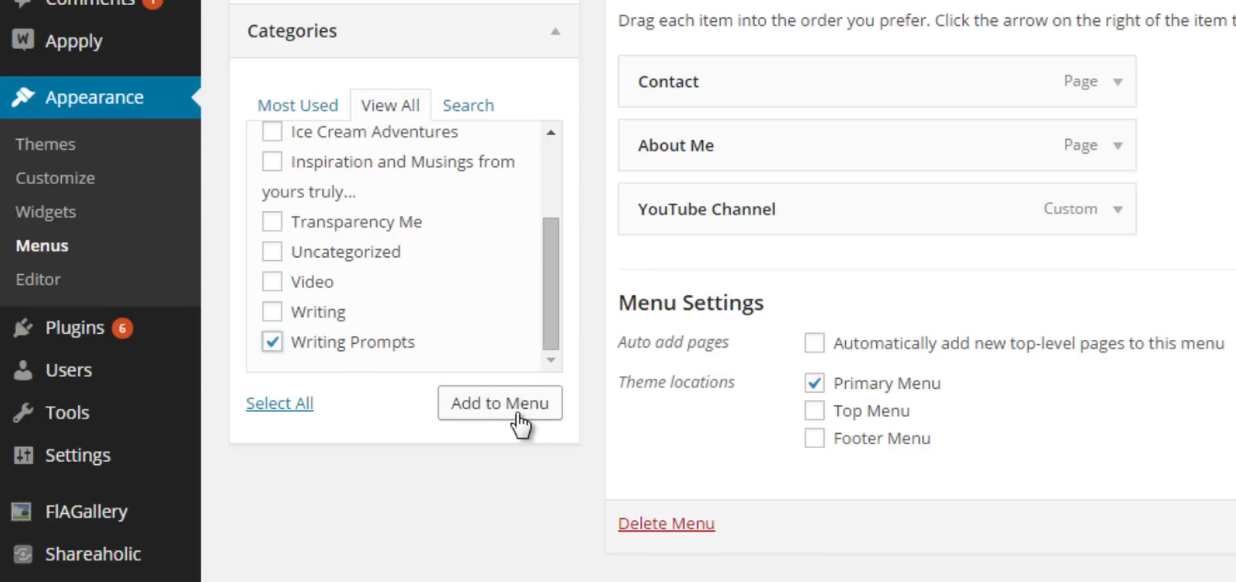
pyautogui.click(269, 222)
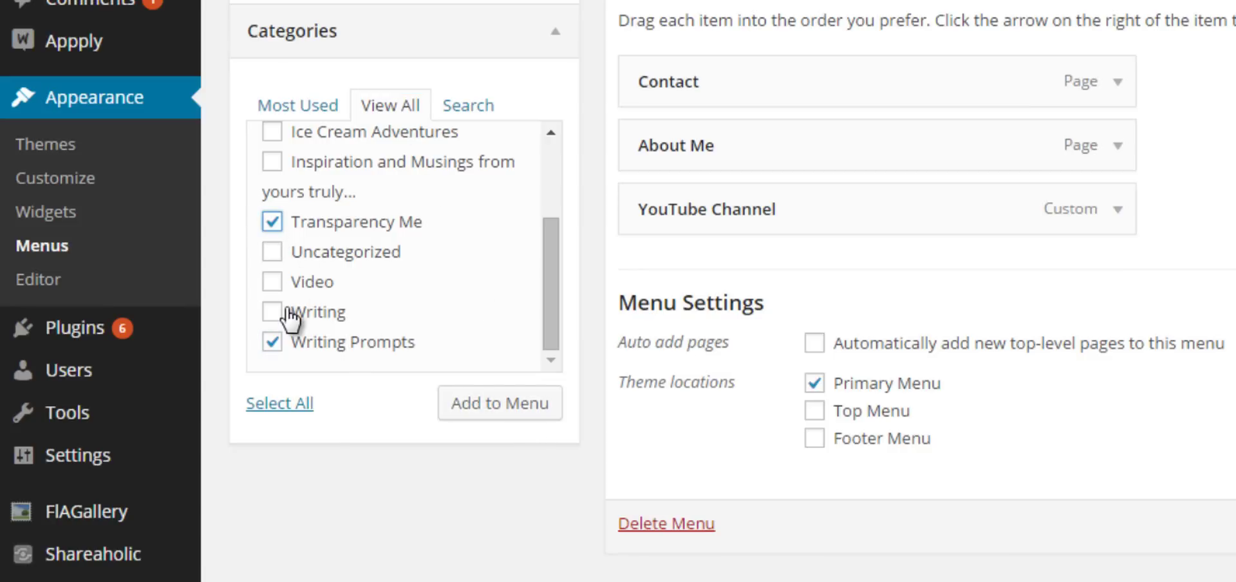
pyautogui.click(275, 311)
pyautogui.click(272, 222)
pyautogui.click(272, 312)
pyautogui.click(503, 414)
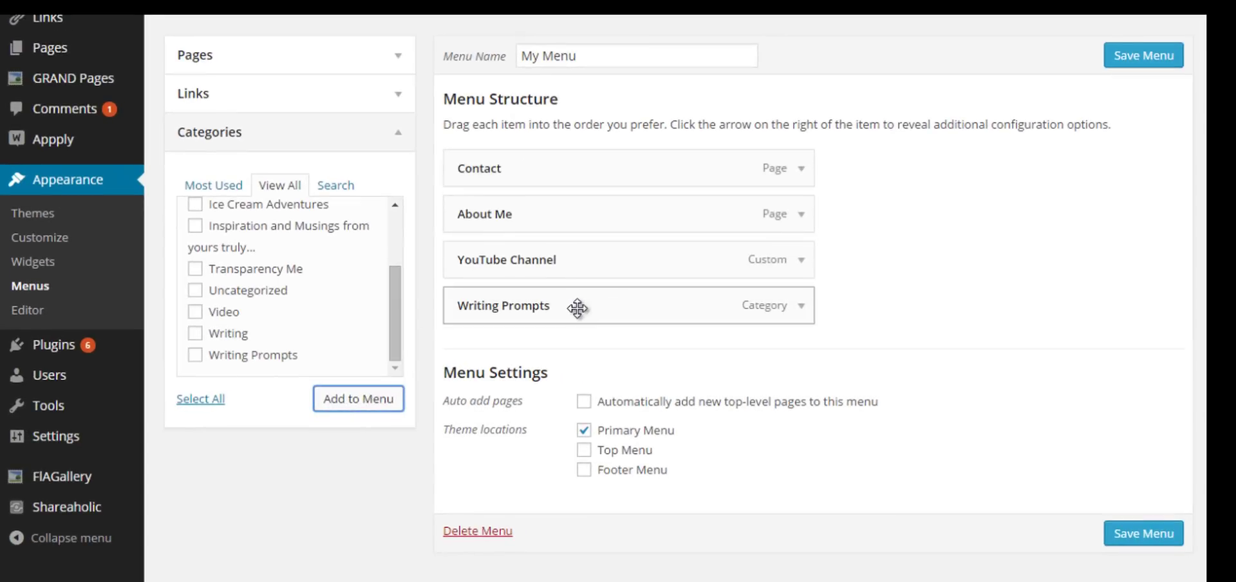
# Step: Change the Writing Prompts item's Navigation Label to 'Creative Writing' and save My Menu
pyautogui.click(802, 307)
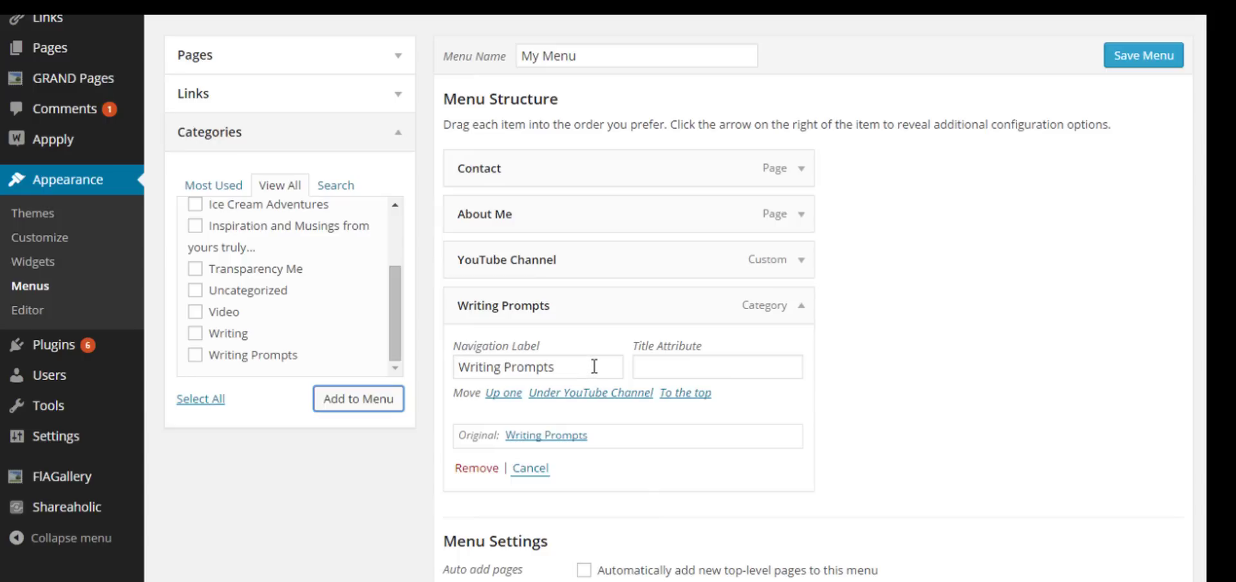
pyautogui.moveTo(591, 366); pyautogui.dragTo(466, 369)
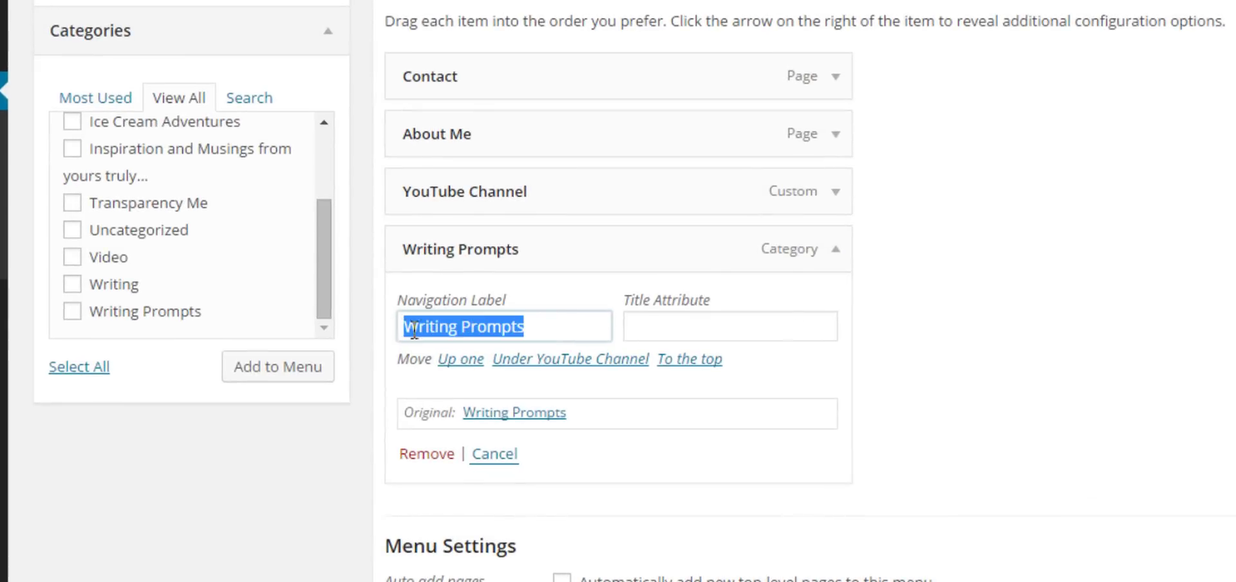
pyautogui.write('Crwe')
pyautogui.press('BackSpace')
pyautogui.press('BackSpace')
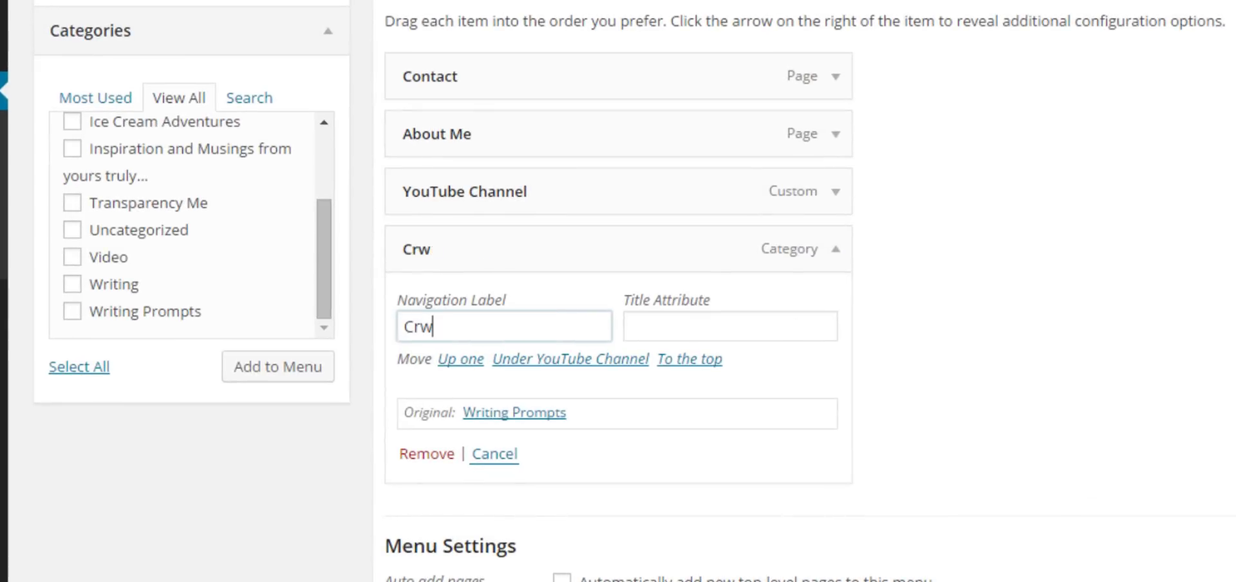
pyautogui.write('eative Writing')
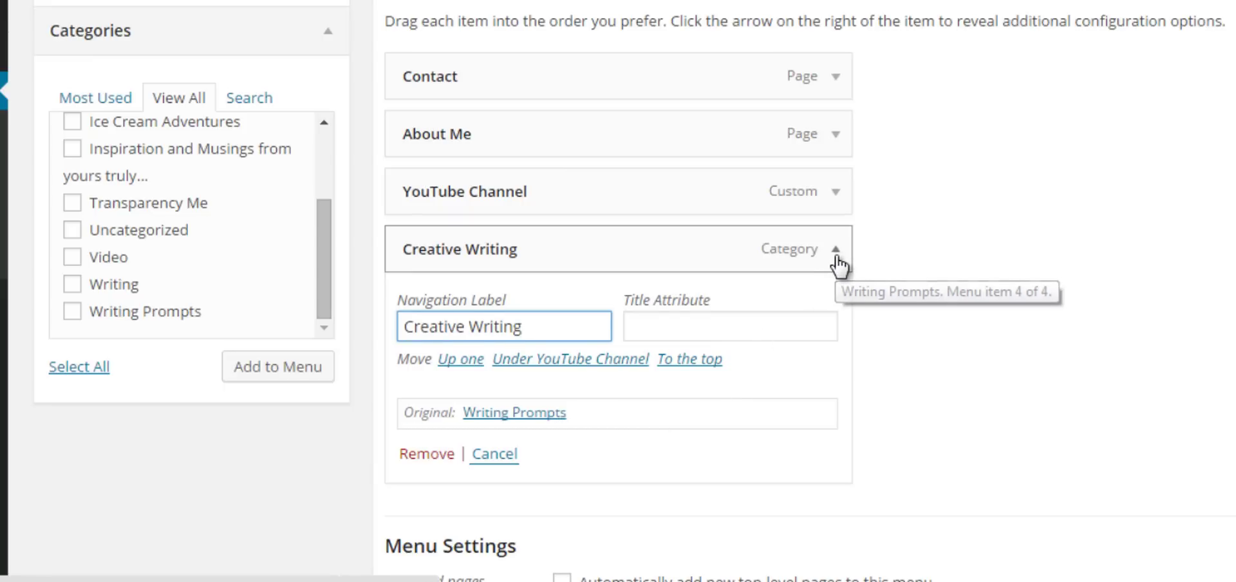
pyautogui.click(837, 256)
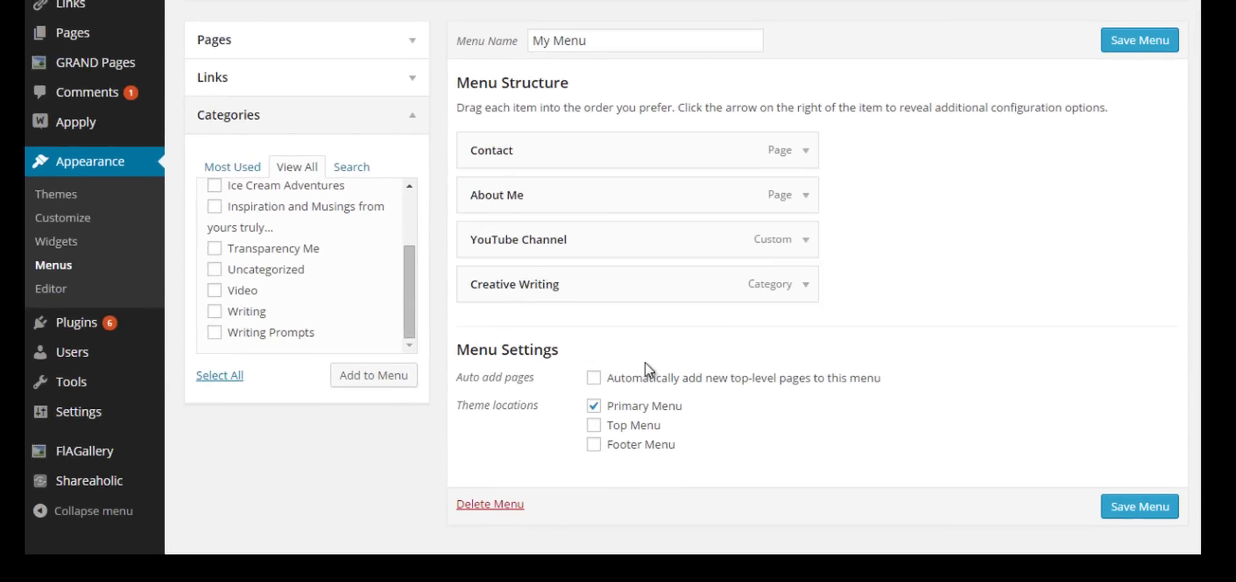
pyautogui.scroll(-1, 984, 457)
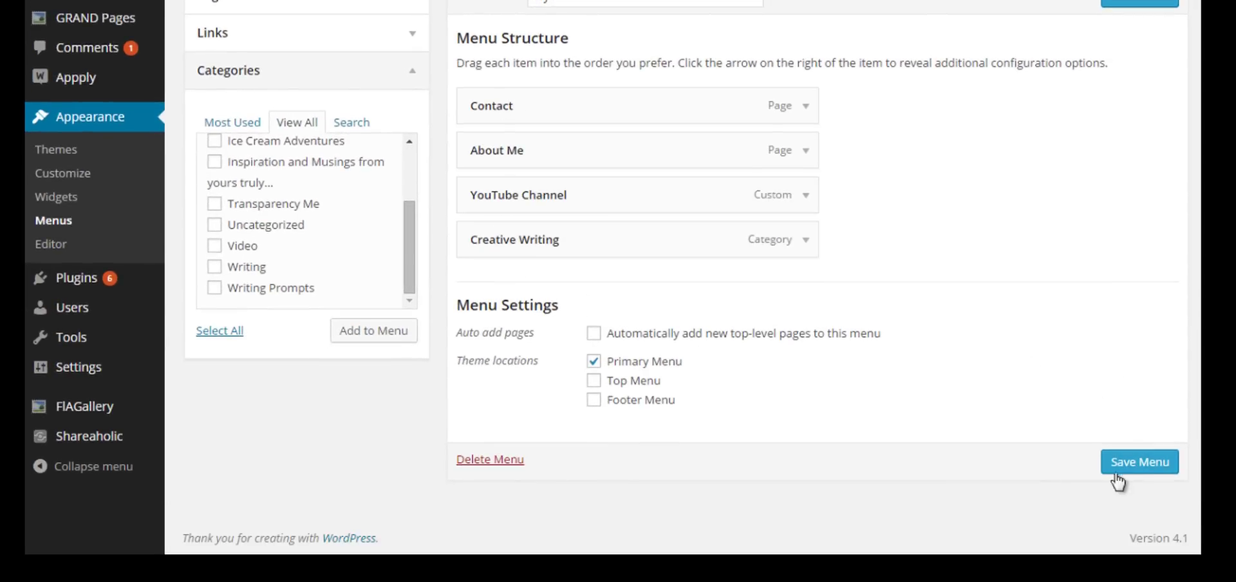
pyautogui.click(1124, 465)
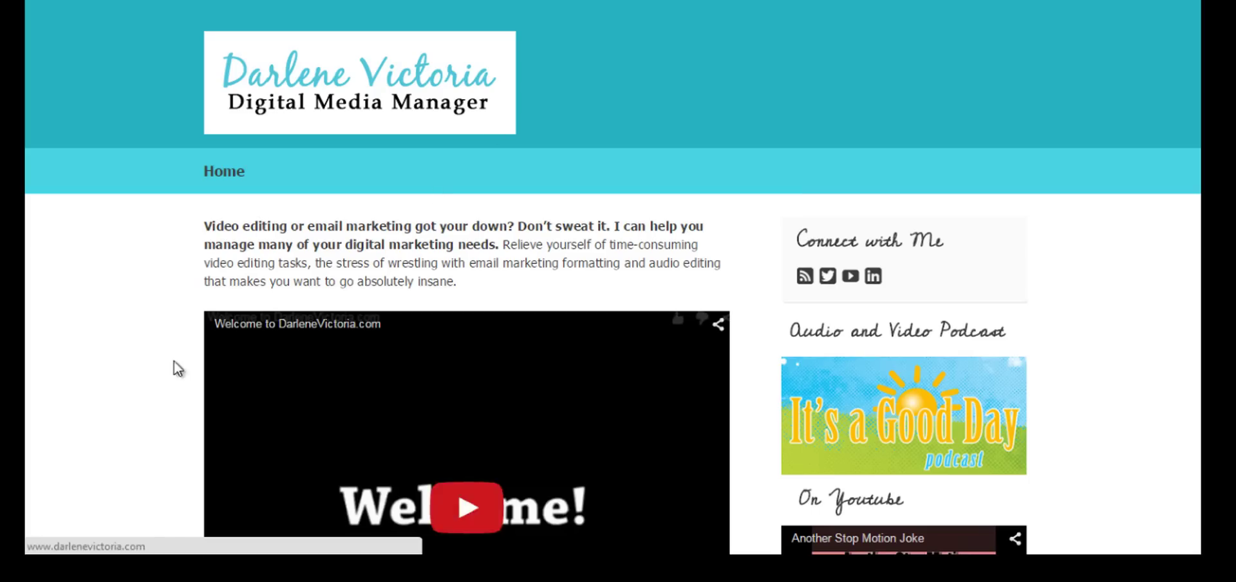
pyautogui.press('F5')
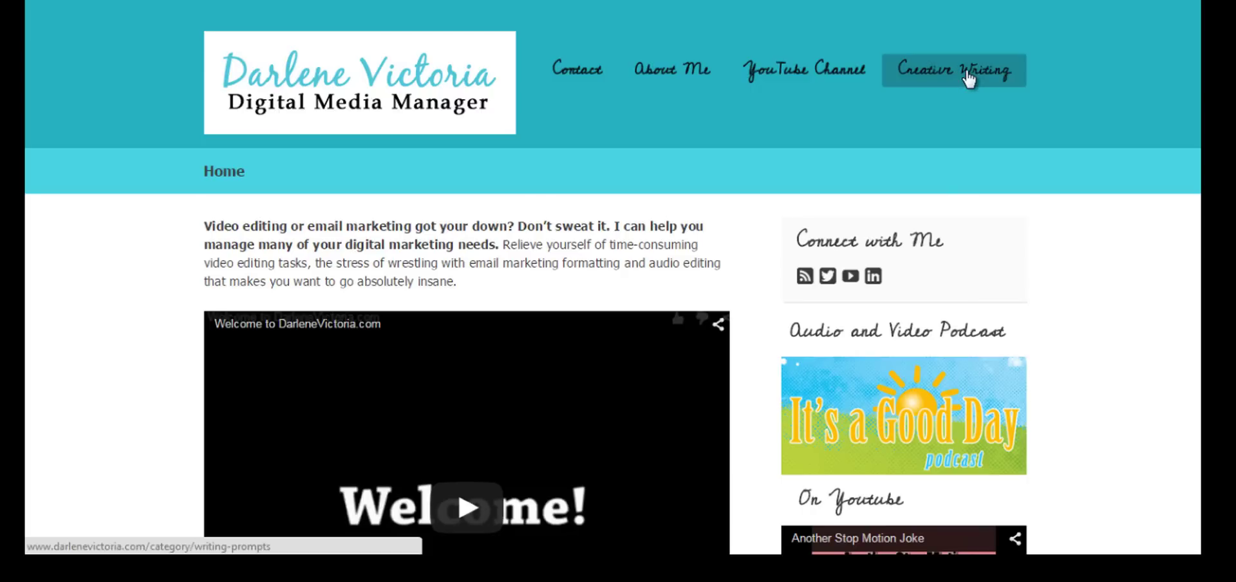
pyautogui.click(821, 71)
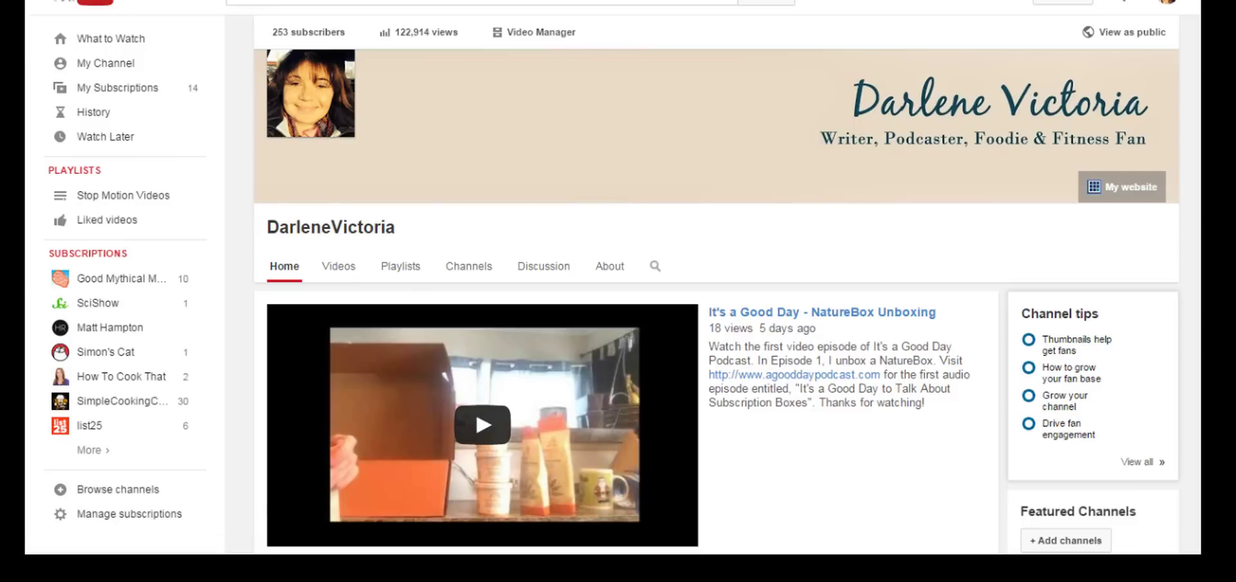
pyautogui.hotkey('alt', 'Left')
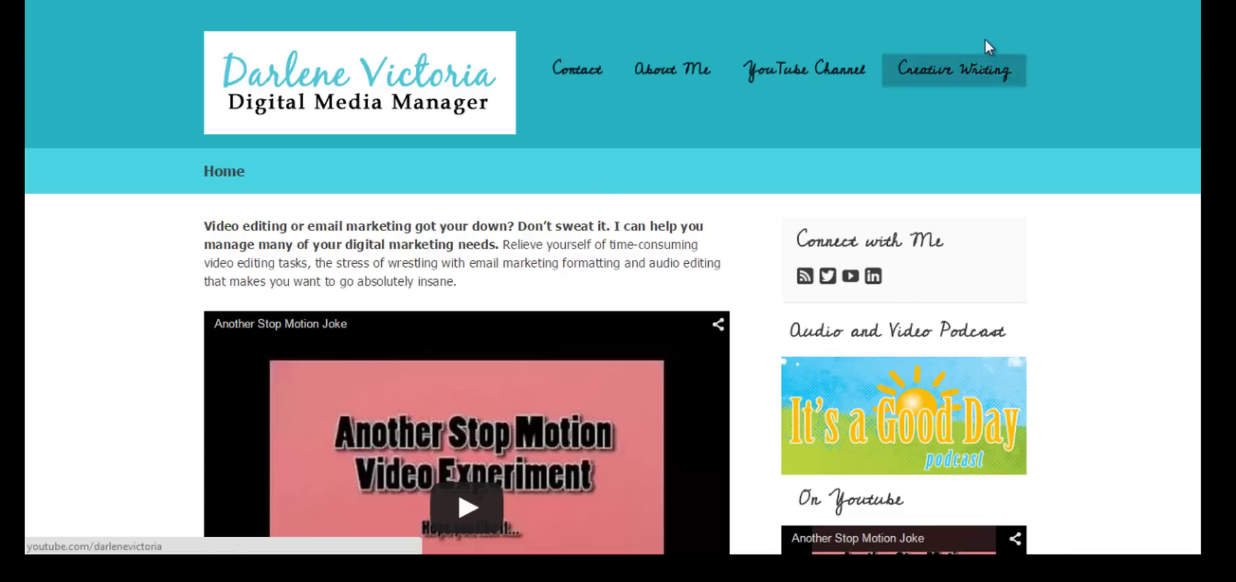
pyautogui.click(961, 68)
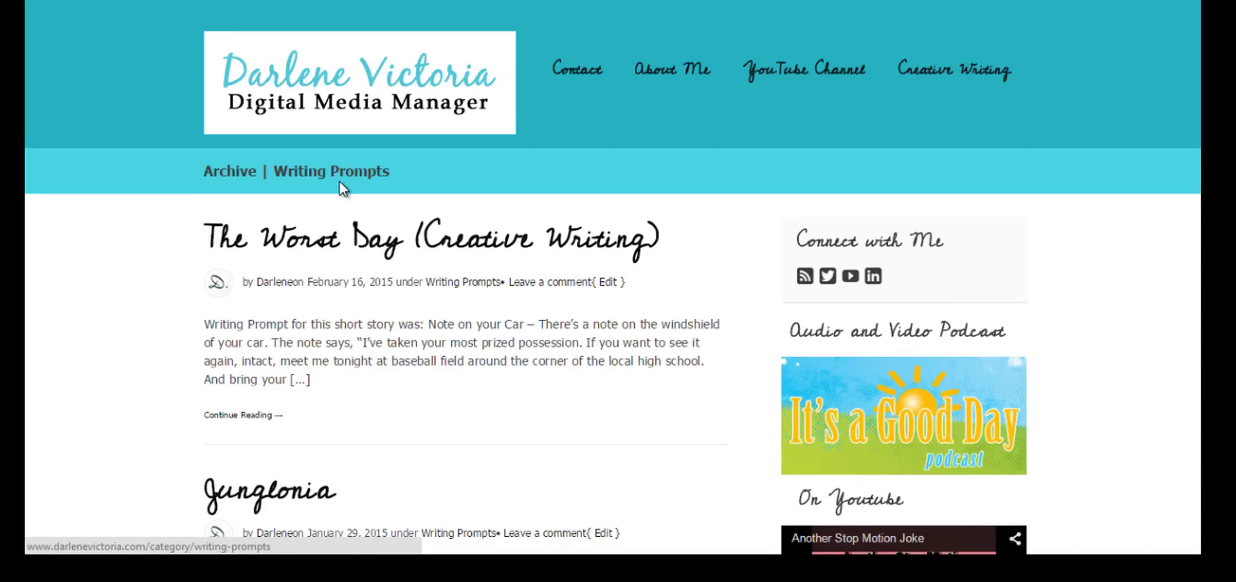
pyautogui.scroll(-1, 493, 368)
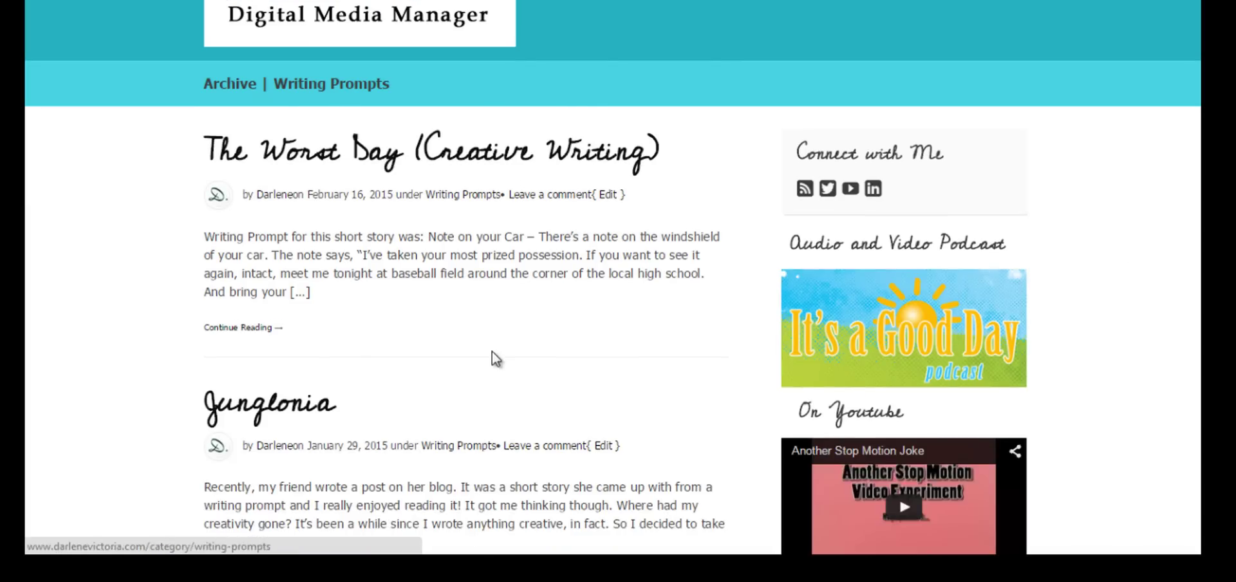
pyautogui.scroll(-2, 442, 289)
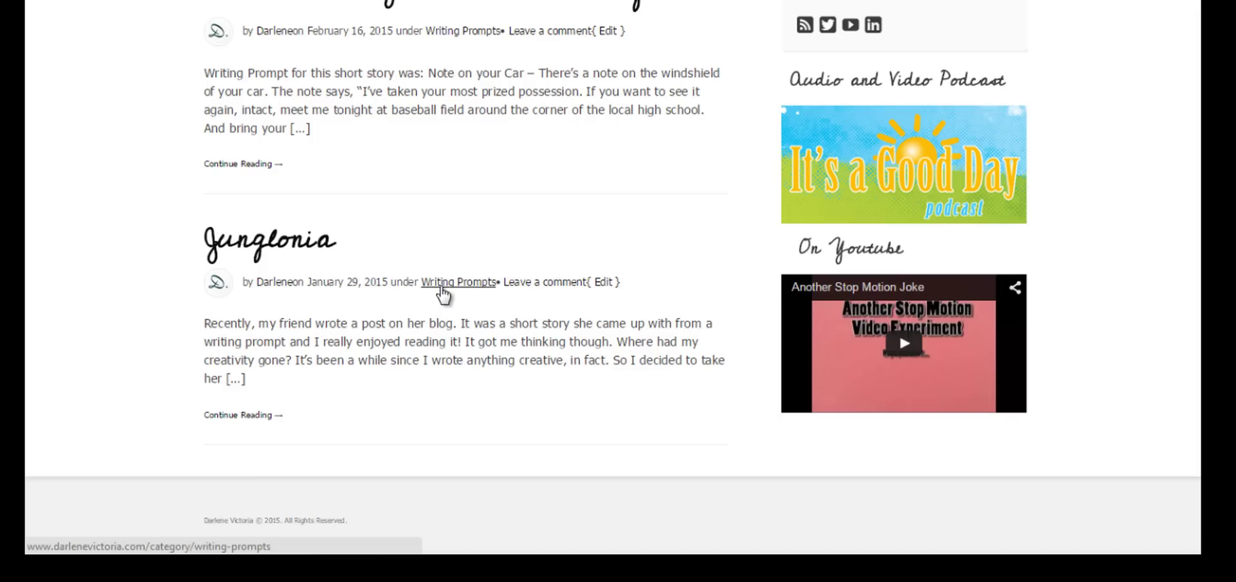
pyautogui.scroll(3, 443, 299)
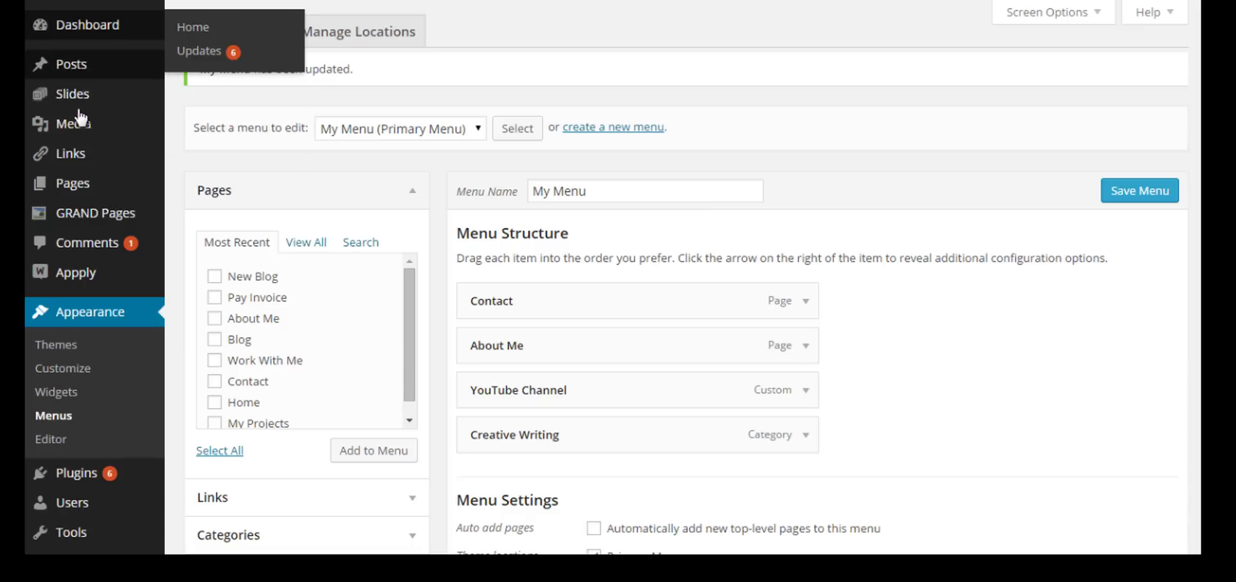
# Step: Add a new page titled 'Musings Blog' with no body content and publish it
pyautogui.click(94, 185)
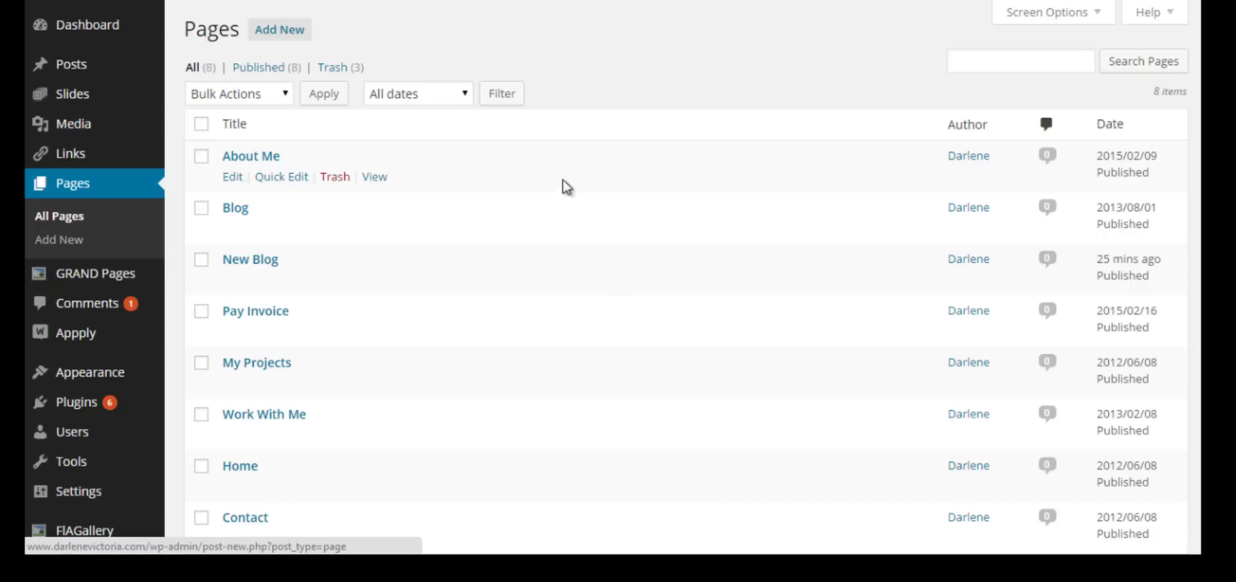
pyautogui.click(282, 31)
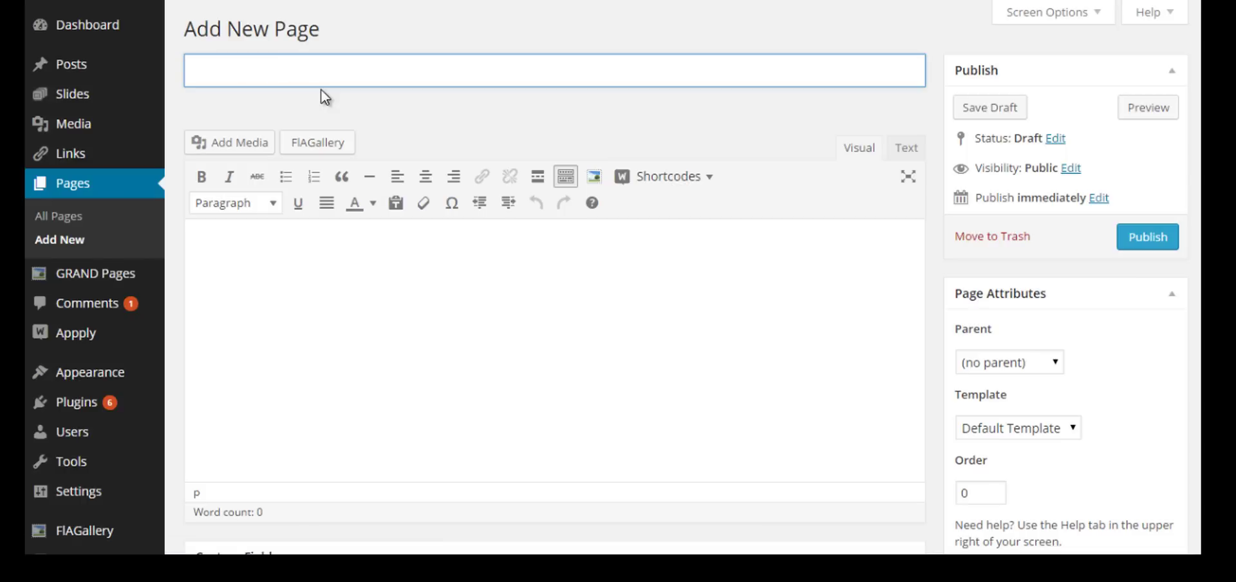
pyautogui.write('Musings')
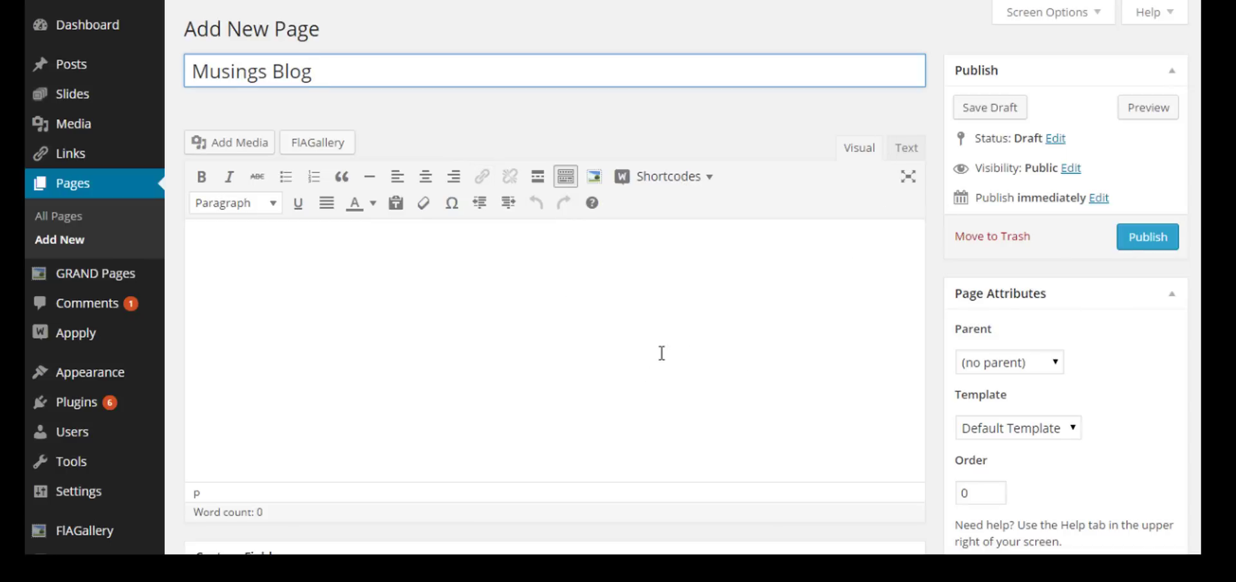
pyautogui.click(1162, 247)
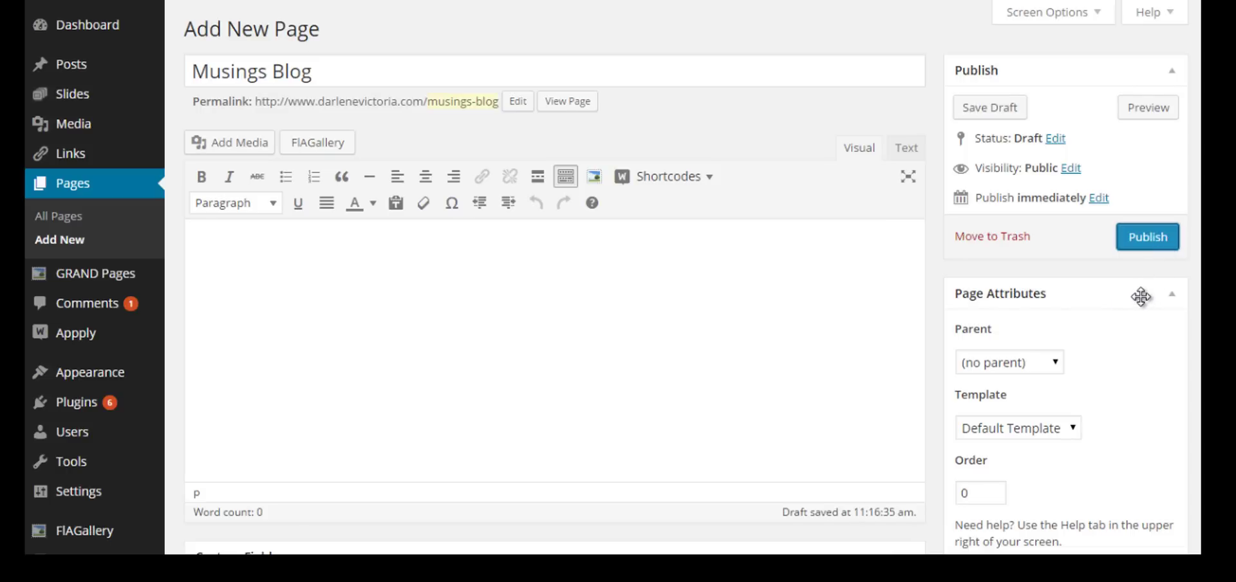
pyautogui.click(1149, 245)
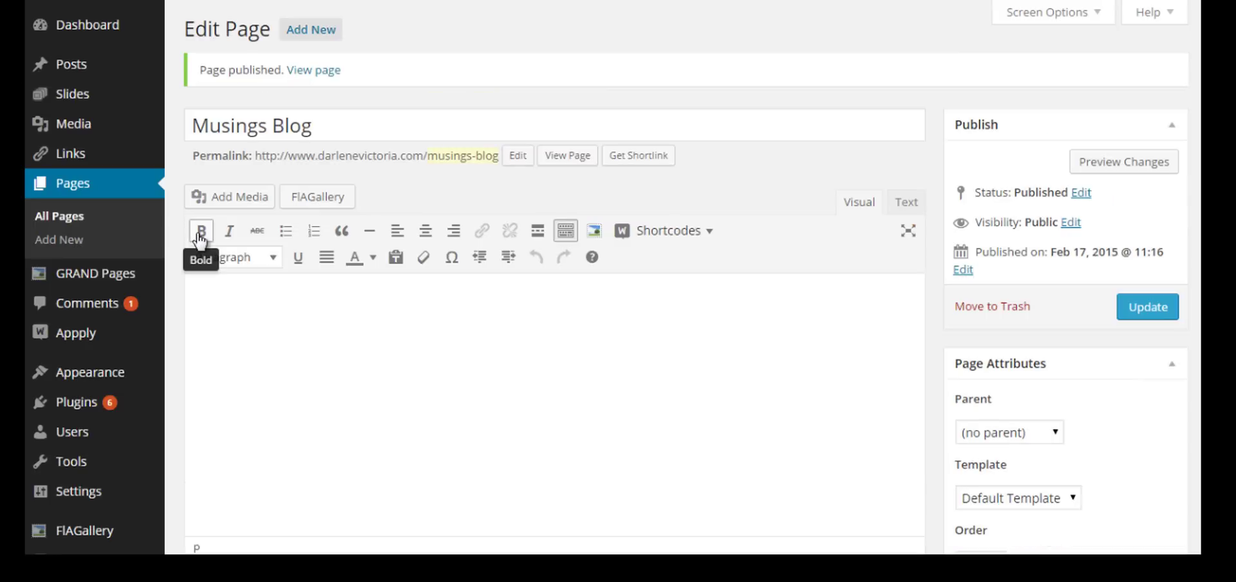
pyautogui.scroll(-5, 113, 238)
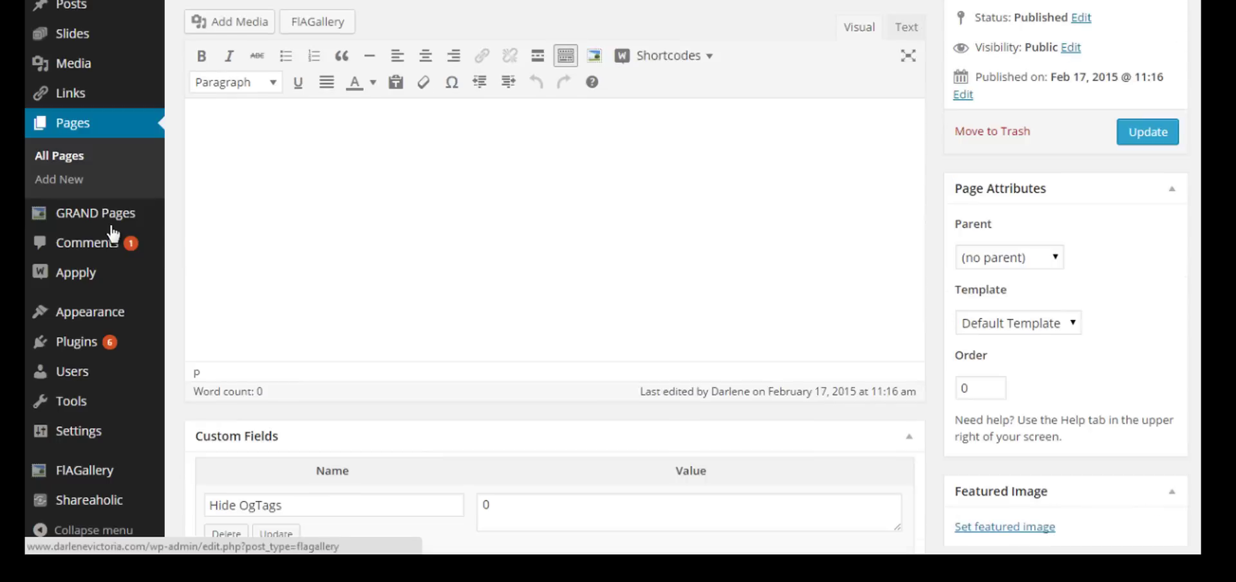
# Step: In Reading Settings, choose Musings Blog as the posts page, keeping Home as front page, and save
pyautogui.moveTo(70, 438)
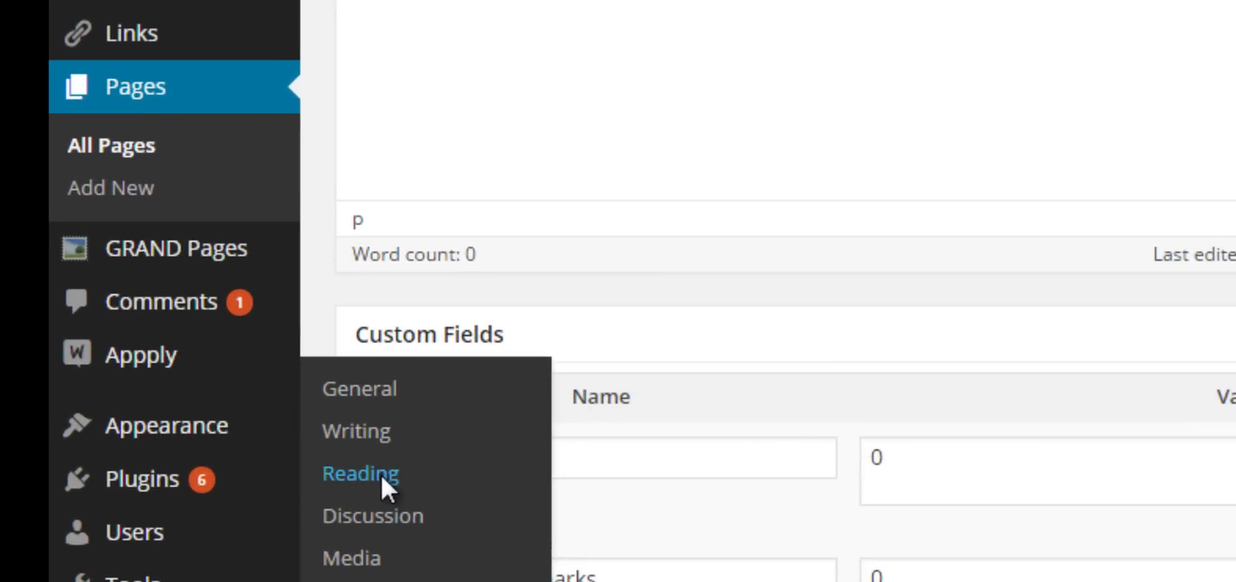
pyautogui.click(381, 475)
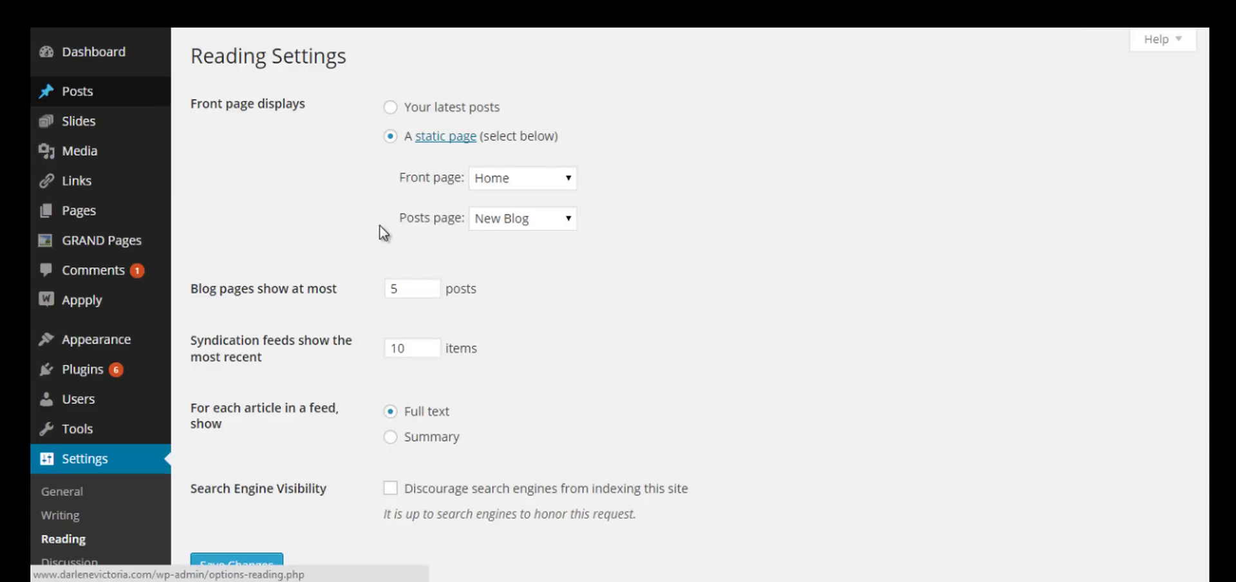
pyautogui.click(429, 226)
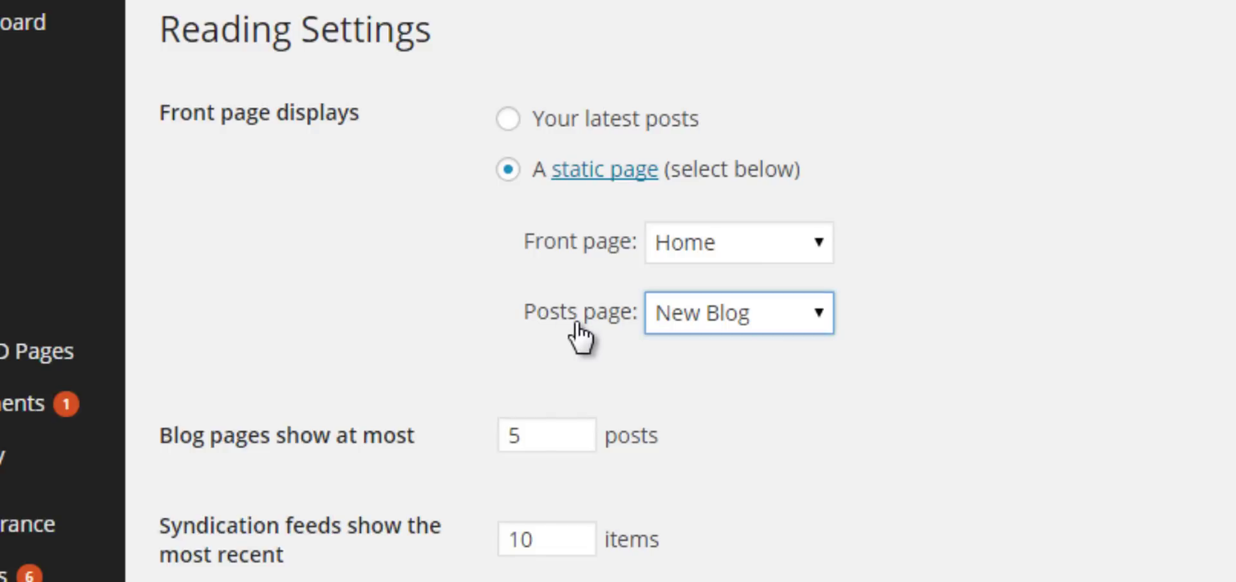
pyautogui.click(655, 318)
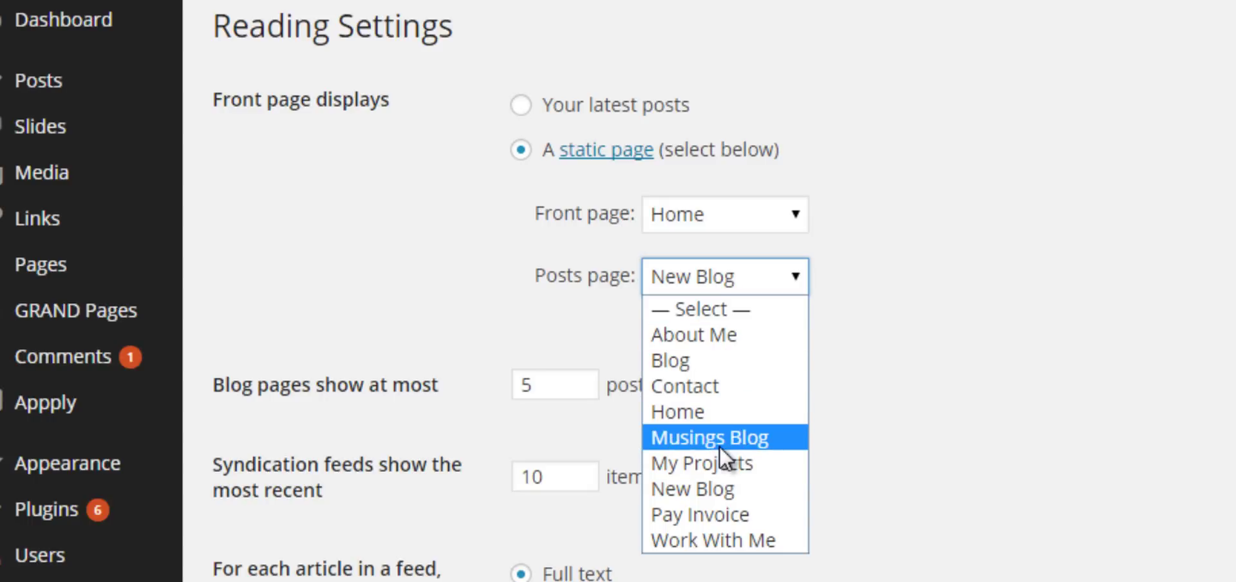
pyautogui.click(719, 443)
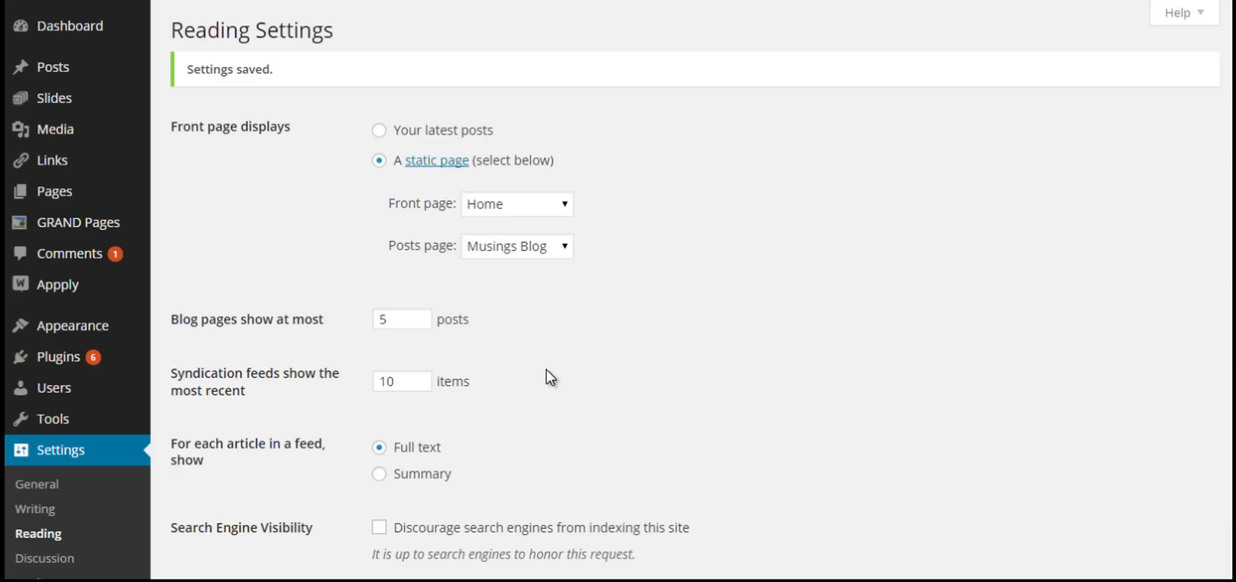
pyautogui.scroll(-4, 550, 377)
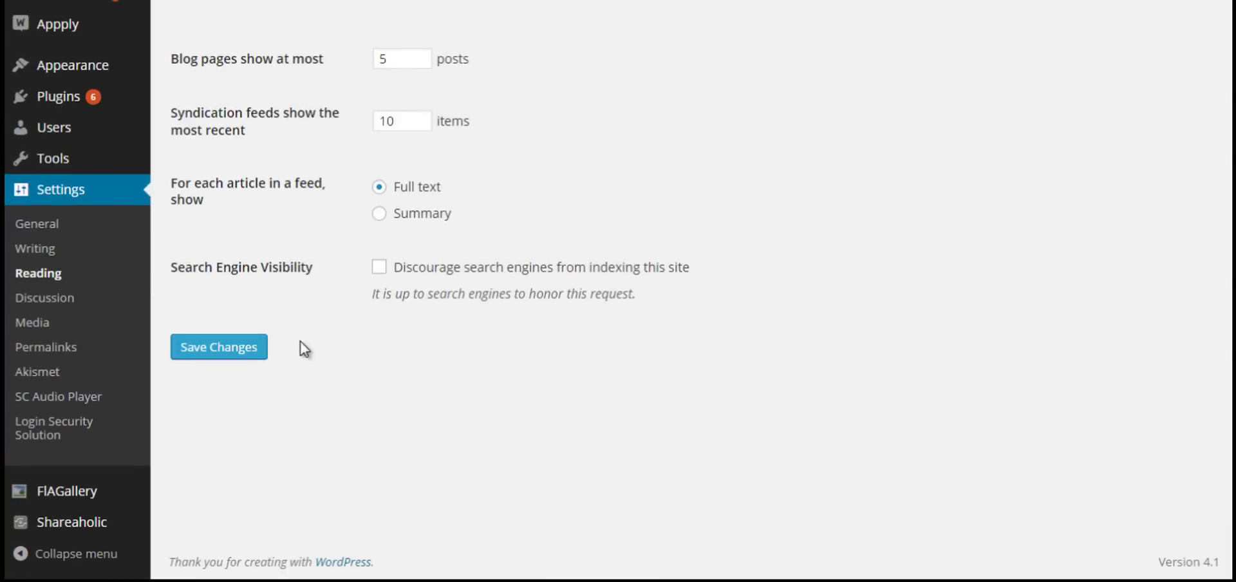
pyautogui.click(258, 365)
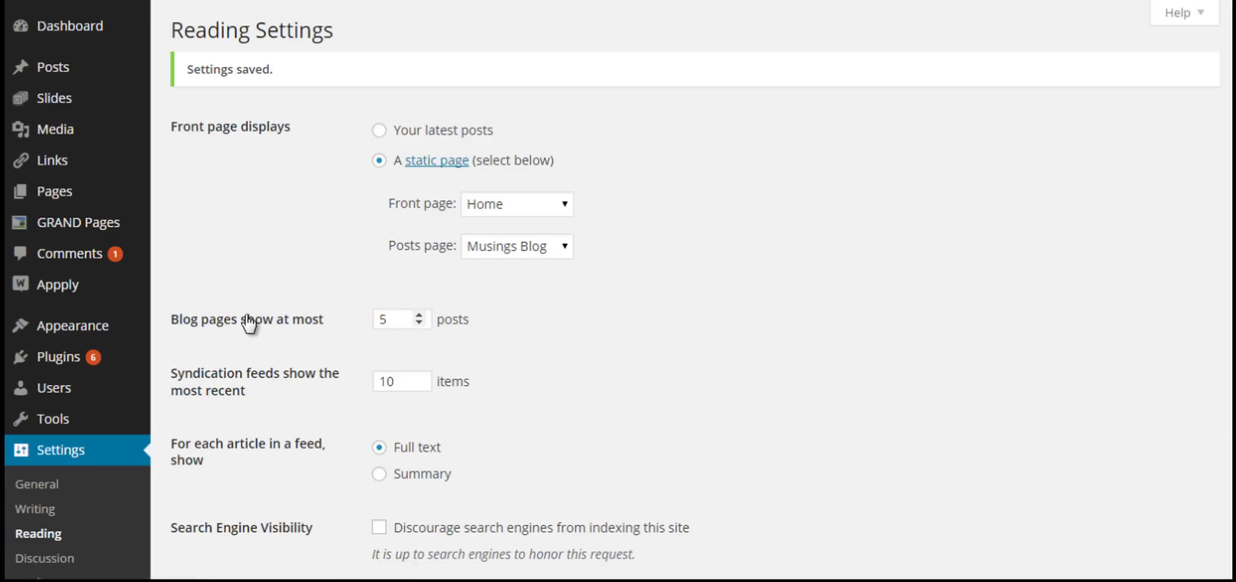
pyautogui.moveTo(97, 329)
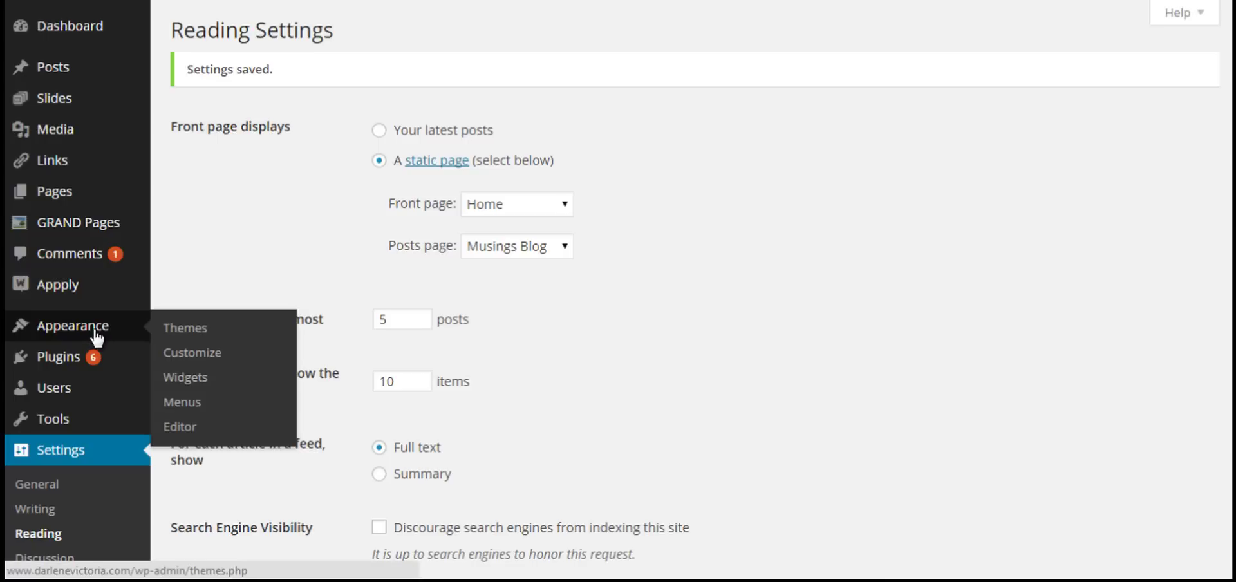
# Step: In the menu editor, tick Musings Blog under Pages and add it to My Menu
pyautogui.click(193, 402)
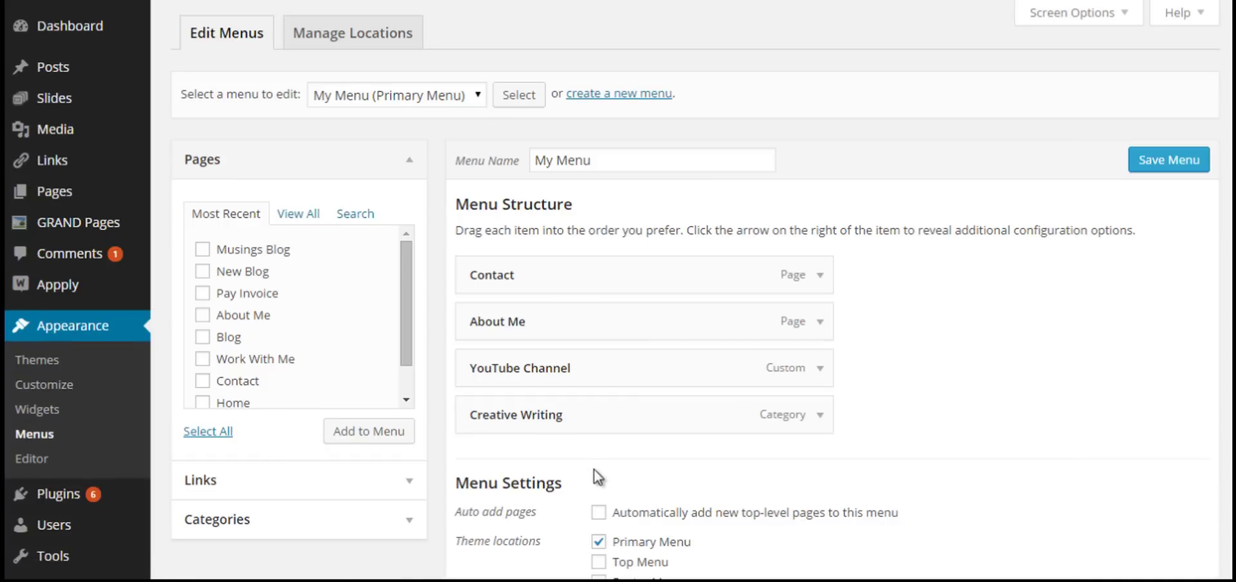
pyautogui.click(202, 249)
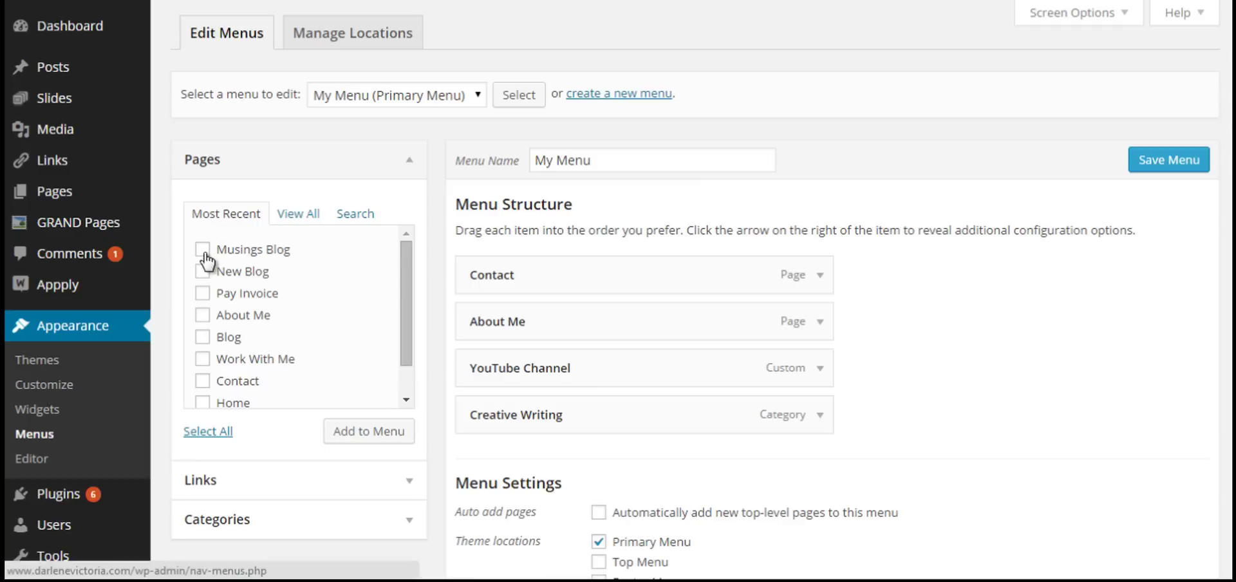
pyautogui.click(389, 433)
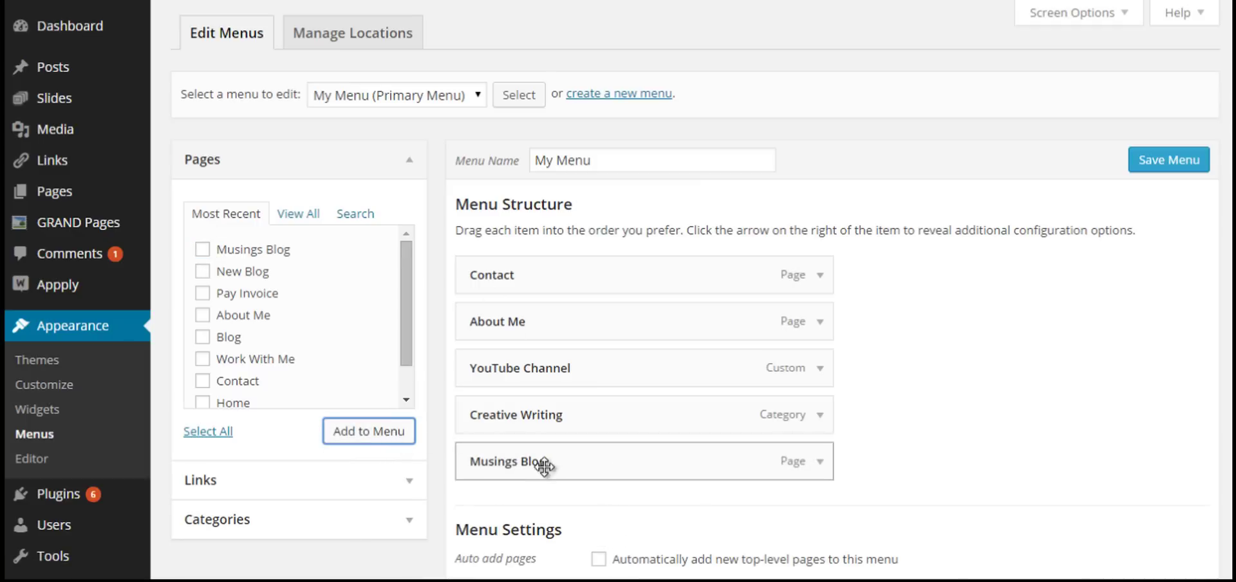
pyautogui.scroll(-1, 1004, 447)
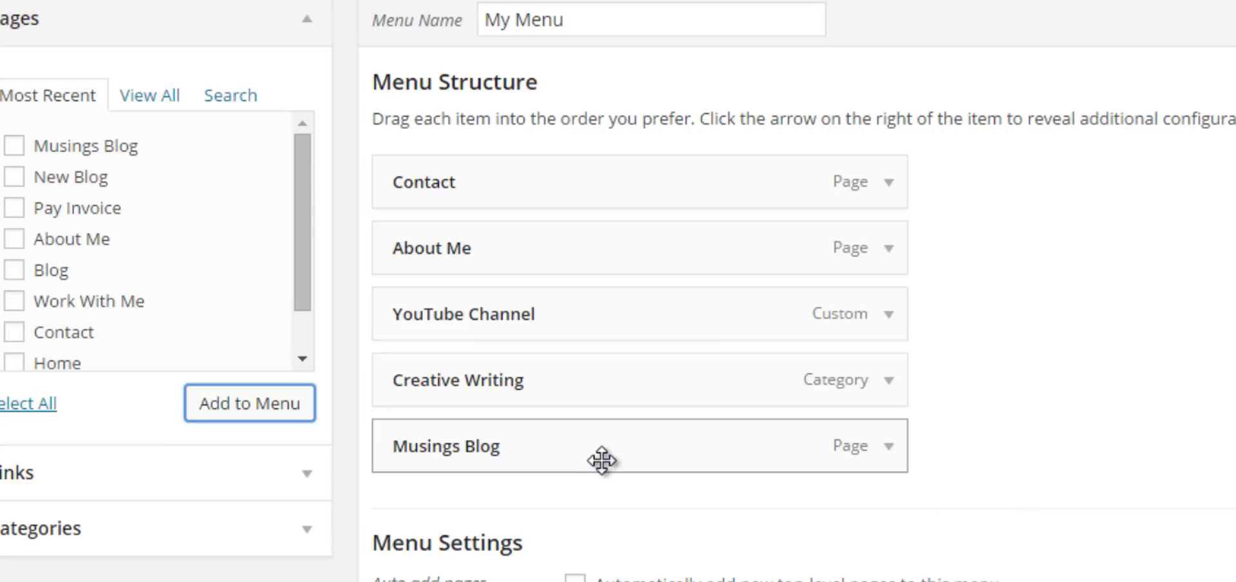
# Step: Nest Creative Writing under Musings Blog, order About Me, Contact, YouTube Channel first, and save
pyautogui.moveTo(596, 450); pyautogui.dragTo(595, 393)
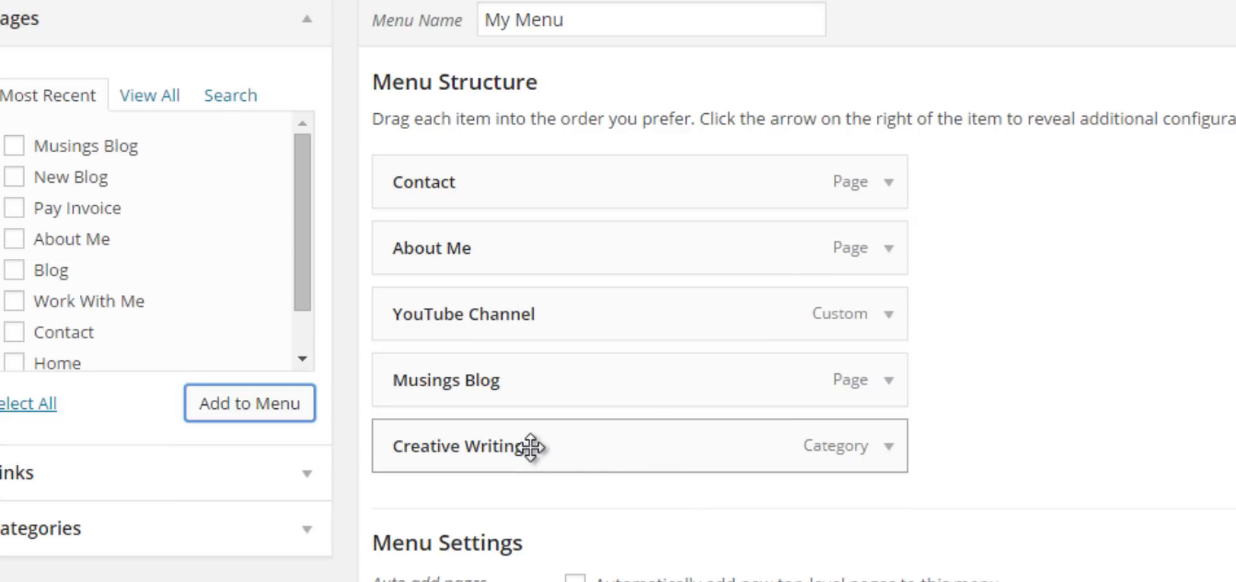
pyautogui.moveTo(469, 449); pyautogui.dragTo(508, 448)
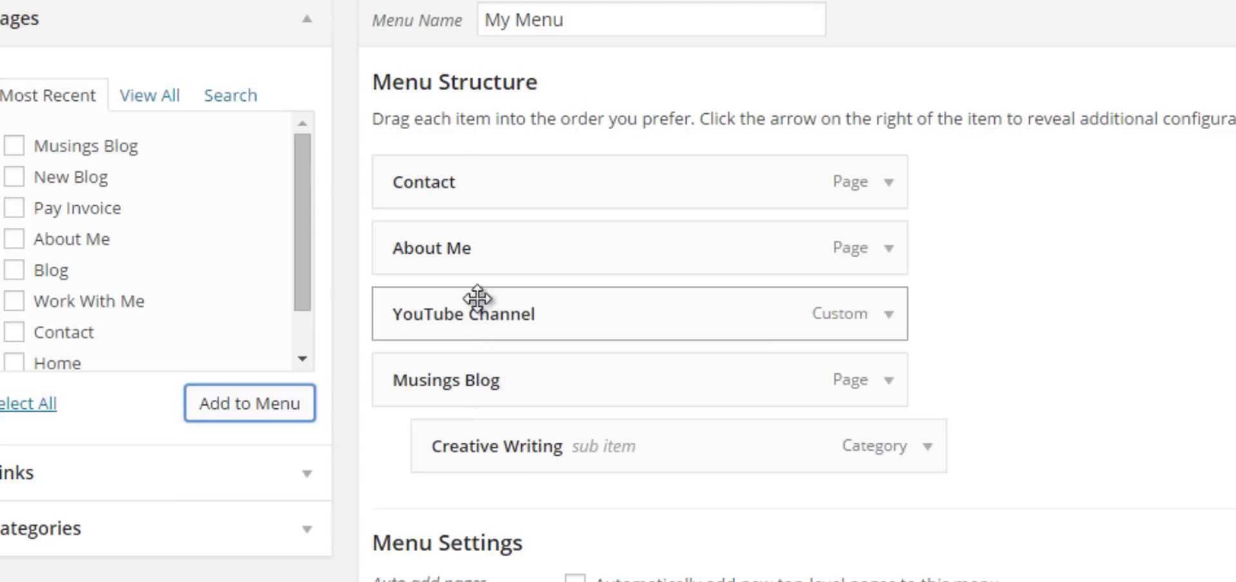
pyautogui.moveTo(477, 298); pyautogui.dragTo(486, 175)
pyautogui.moveTo(476, 251); pyautogui.dragTo(450, 158)
pyautogui.moveTo(519, 295); pyautogui.dragTo(538, 188)
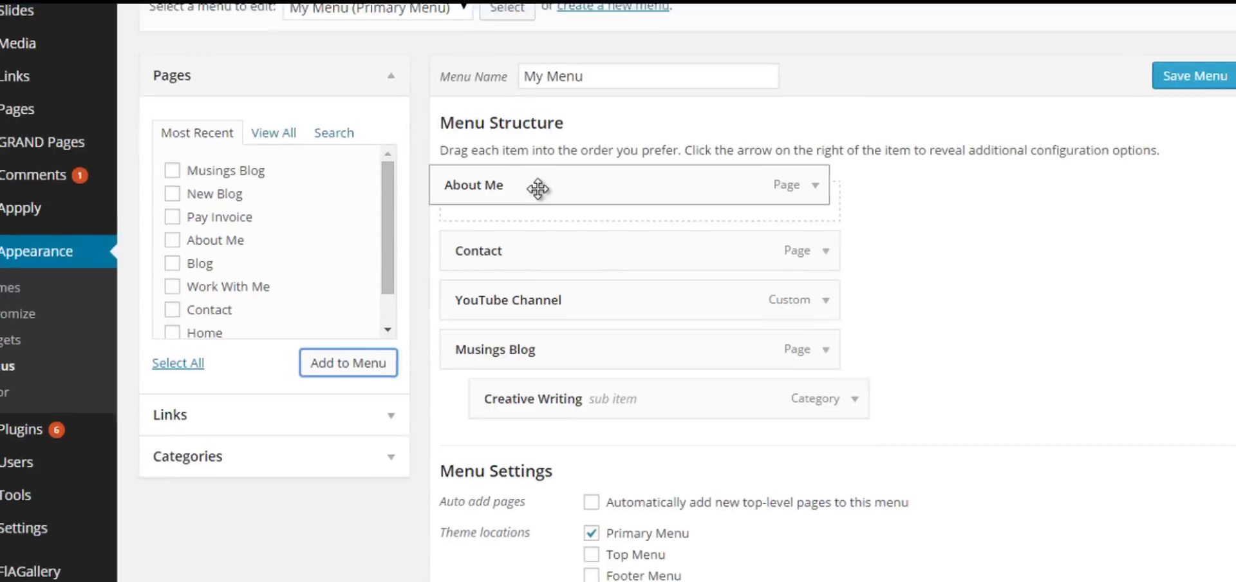
pyautogui.click(1194, 83)
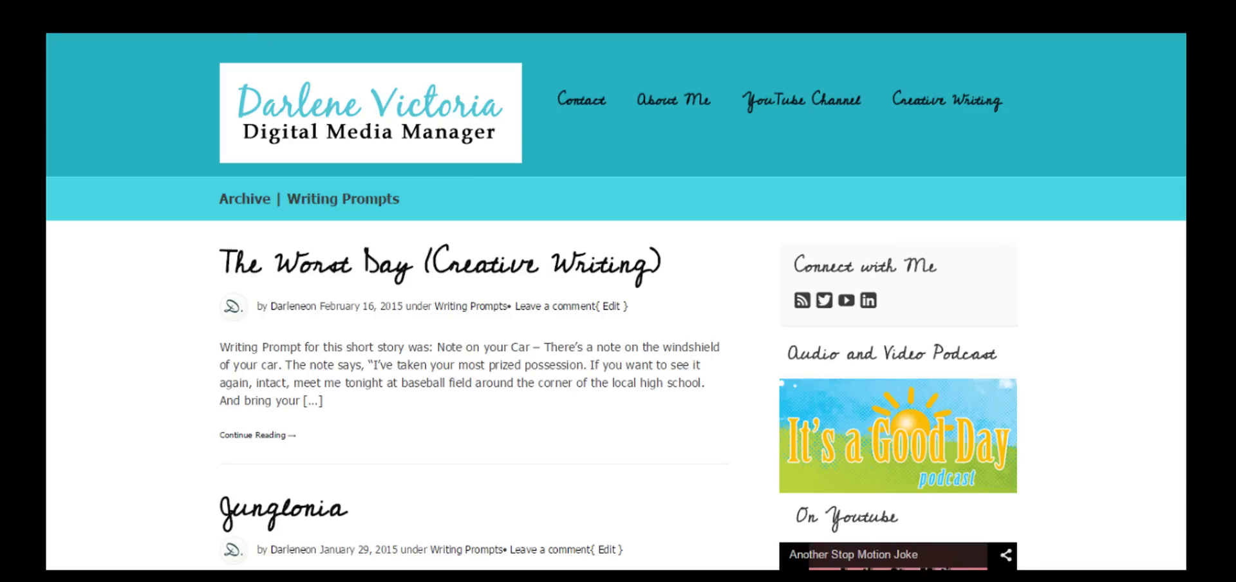
# Step: Reload the live site, open Contact from the new menu, and reveal Musings Blog's Creative Writing submenu
pyautogui.press('F5')
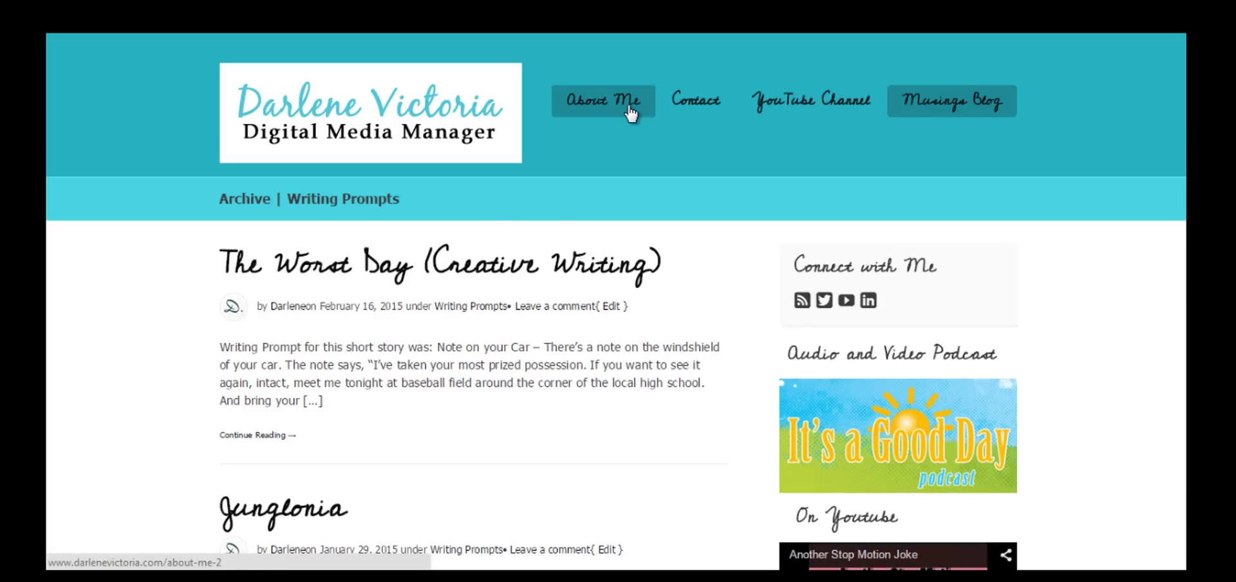
pyautogui.click(629, 114)
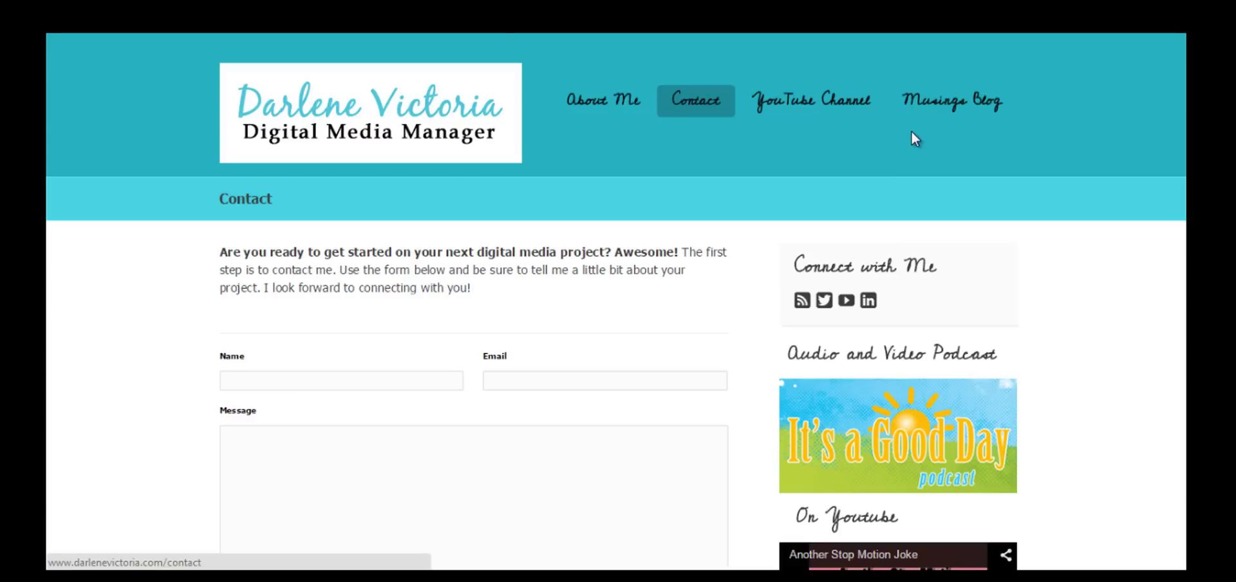
pyautogui.moveTo(918, 120)
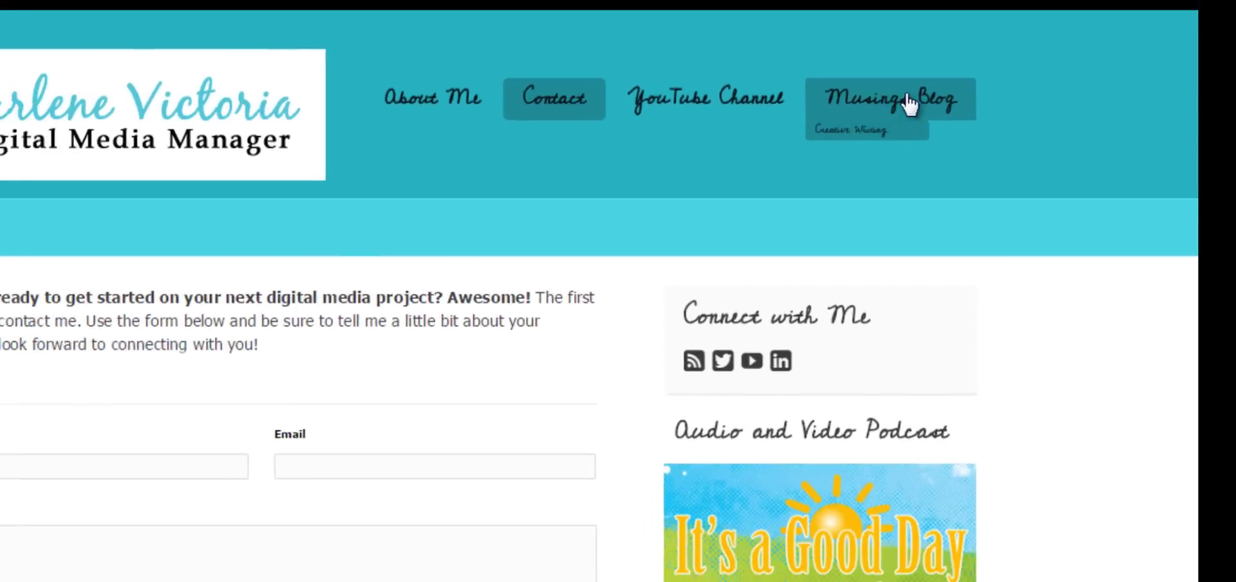
# Step: View the live Musings Blog posts page from the site menu
pyautogui.click(820, 118)
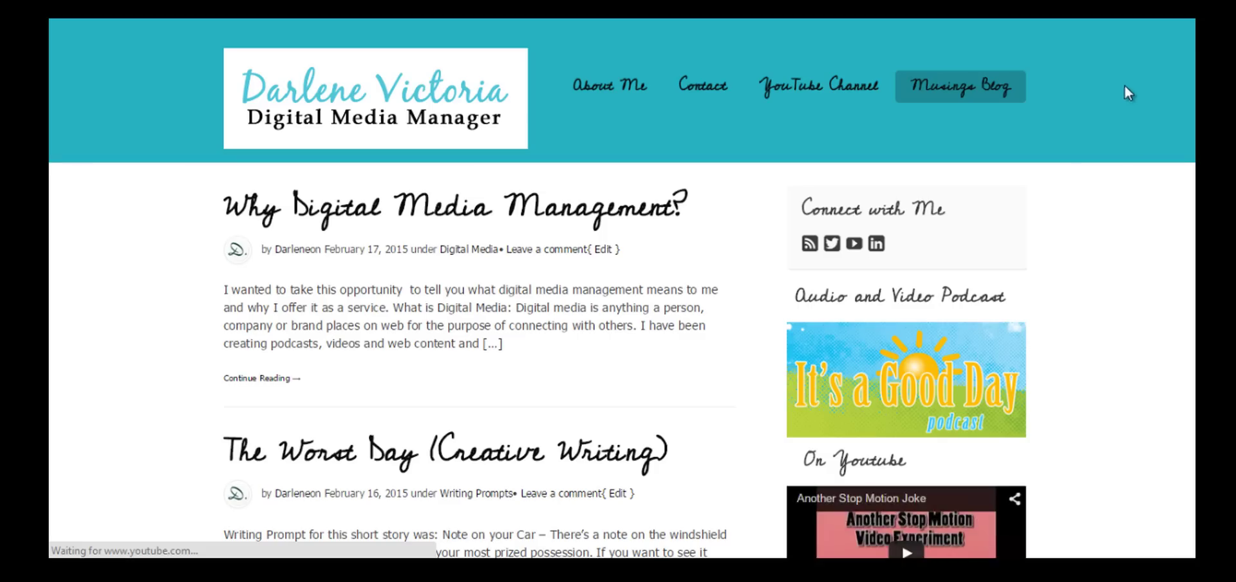
pyautogui.scroll(-5, 351, 287)
pyautogui.scroll(-9, 349, 281)
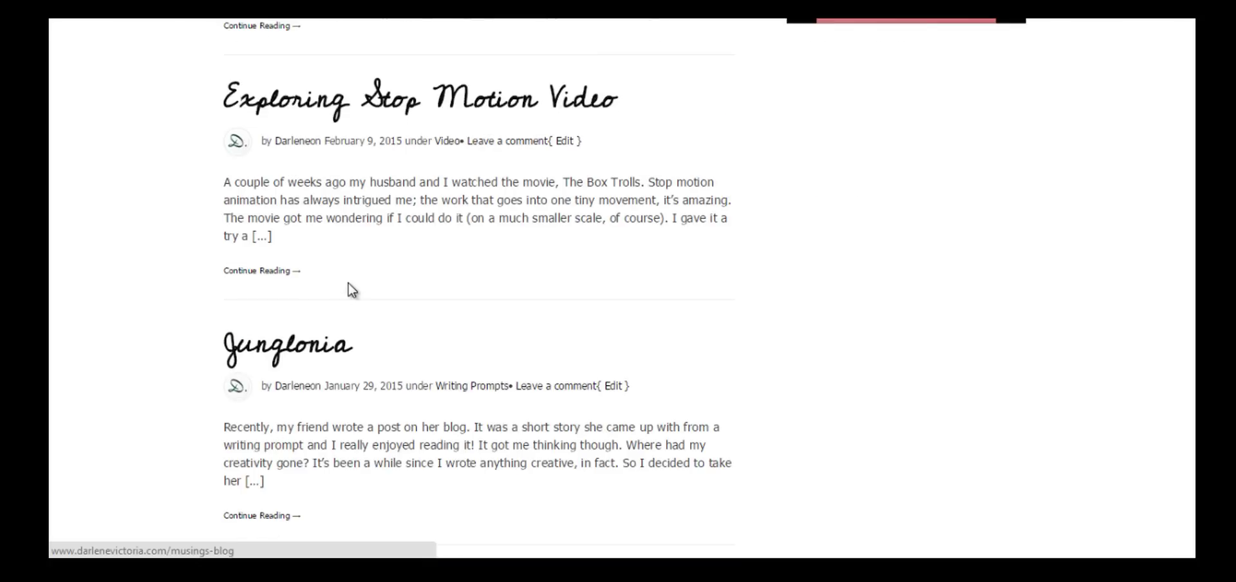
pyautogui.scroll(15, 349, 283)
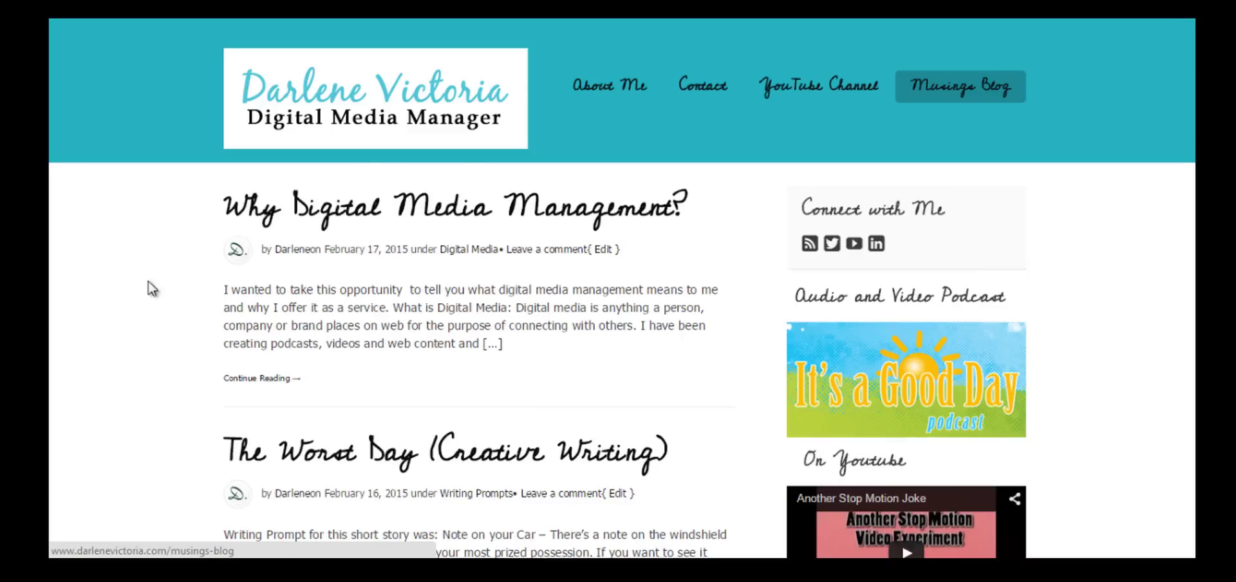
# Step: Open the Creative Writing archive via the Musings Blog submenu, then return to the menu editor tab
pyautogui.moveTo(951, 82)
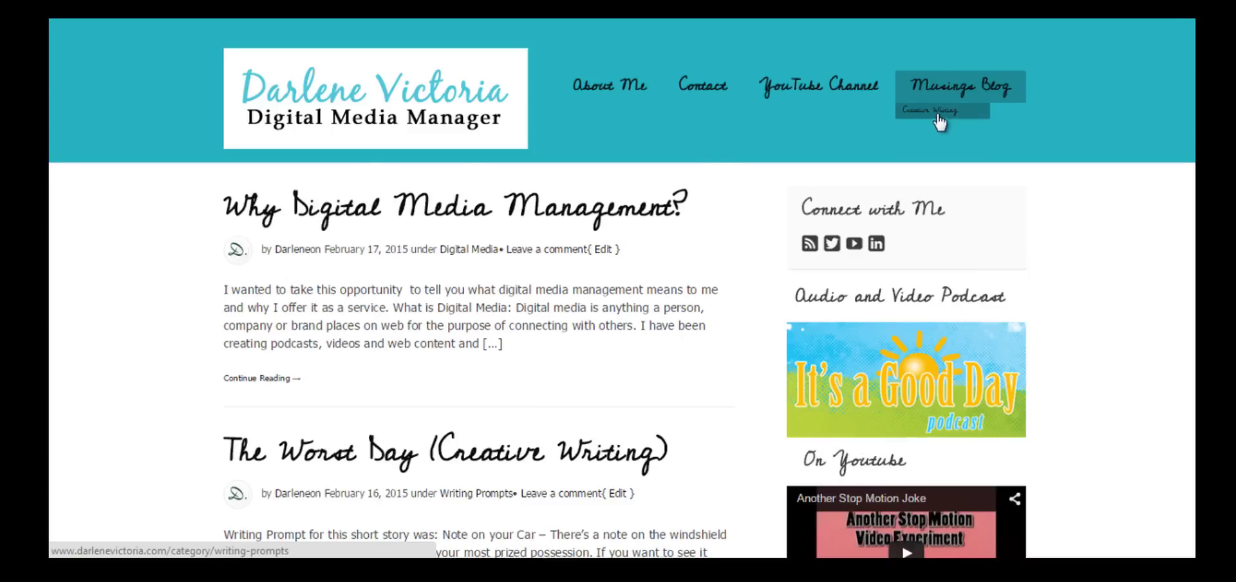
pyautogui.click(939, 122)
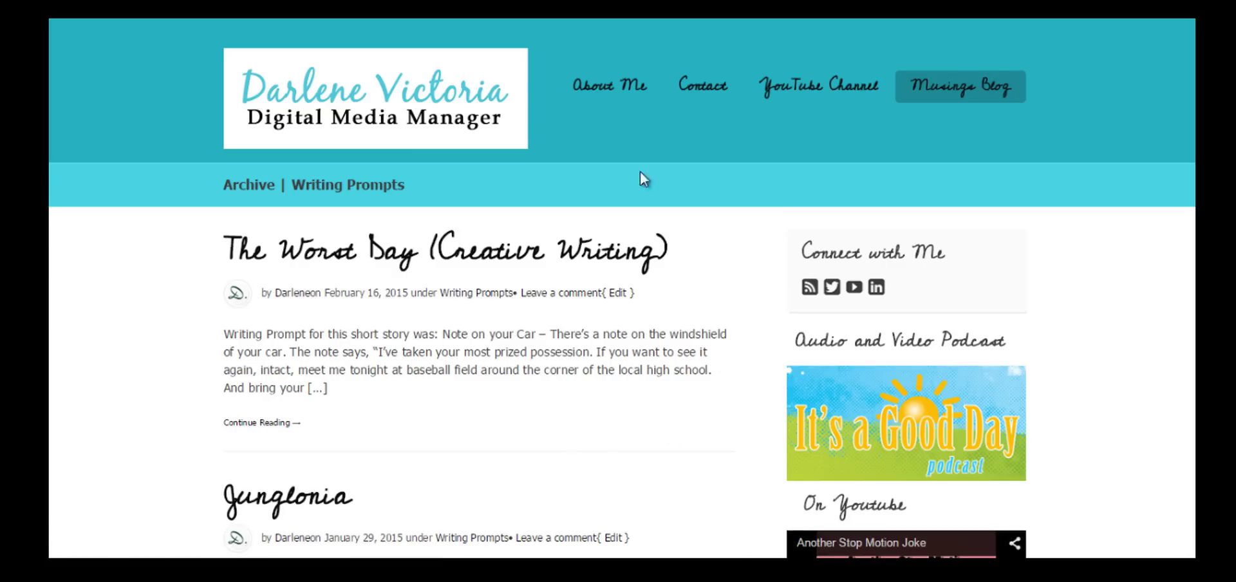
pyautogui.scroll(-4, 468, 211)
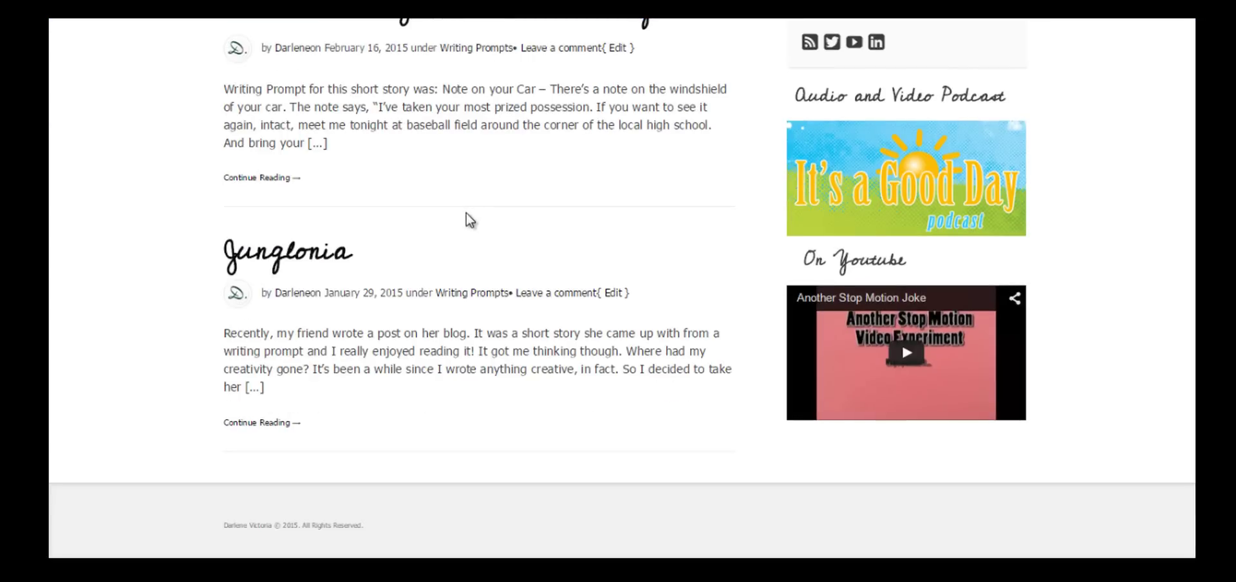
pyautogui.scroll(4, 464, 186)
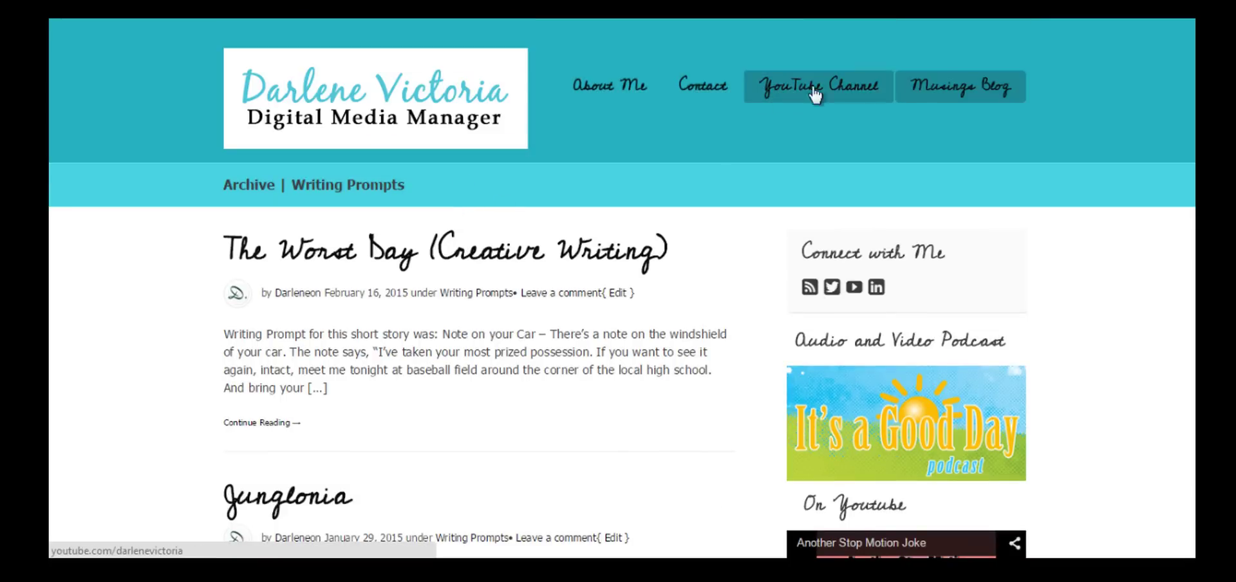
pyautogui.moveTo(933, 84)
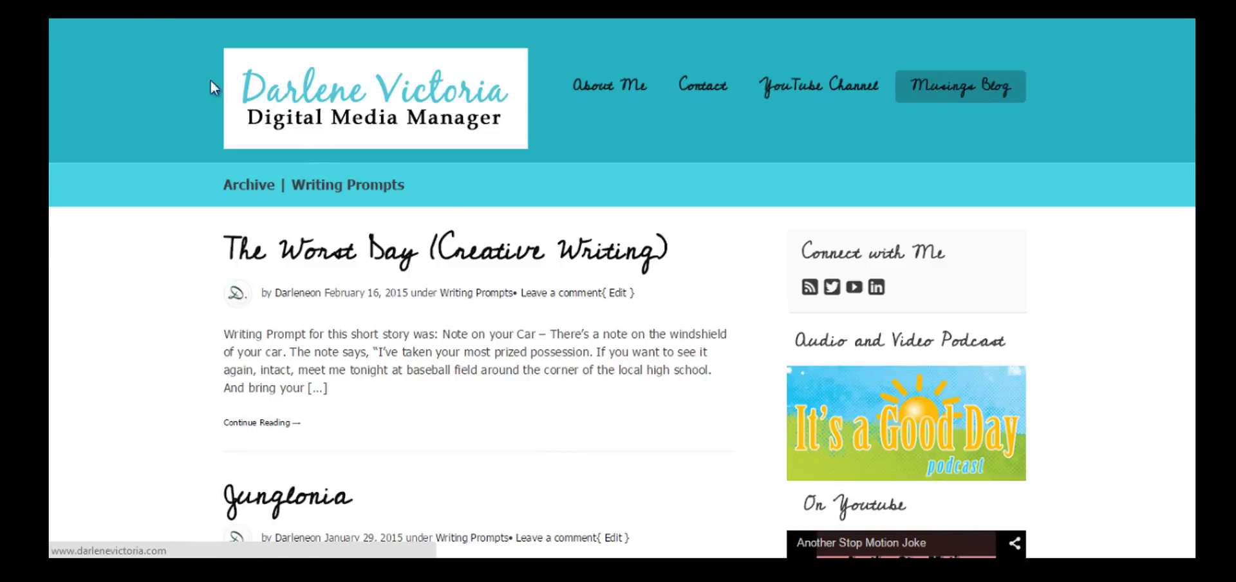
pyautogui.hotkey('ctrl', 'Tab')
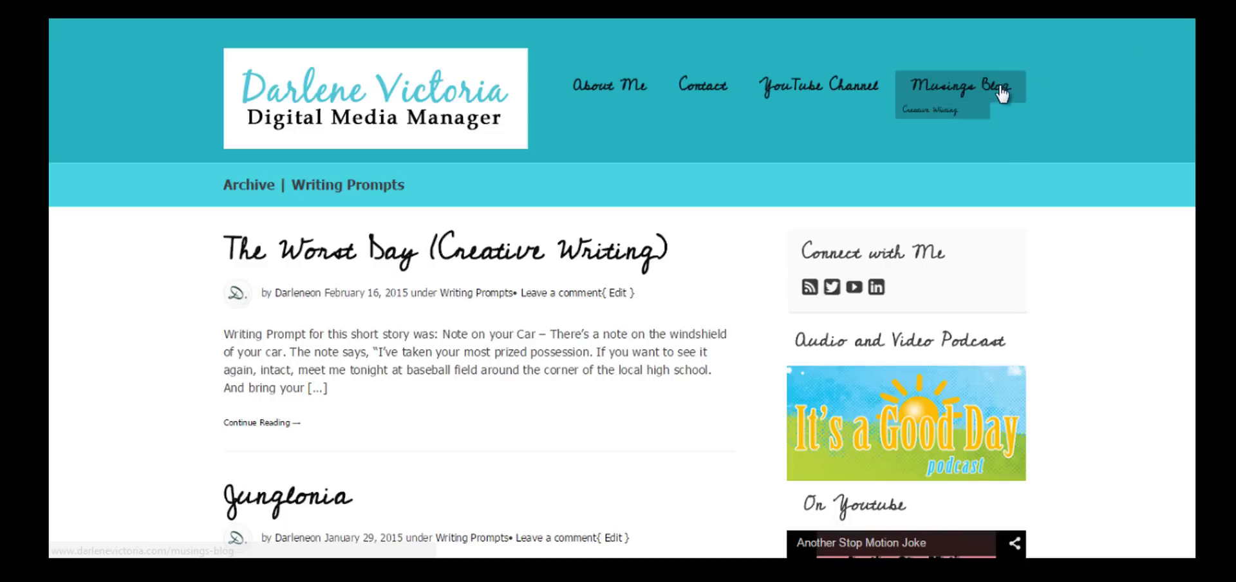
pyautogui.click(981, 87)
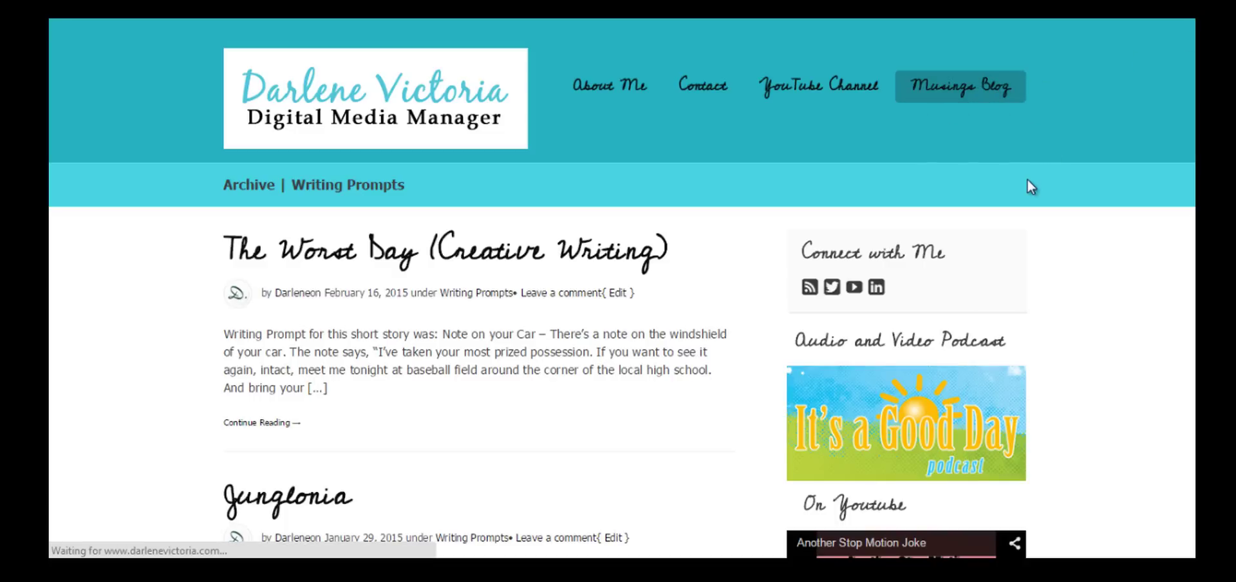